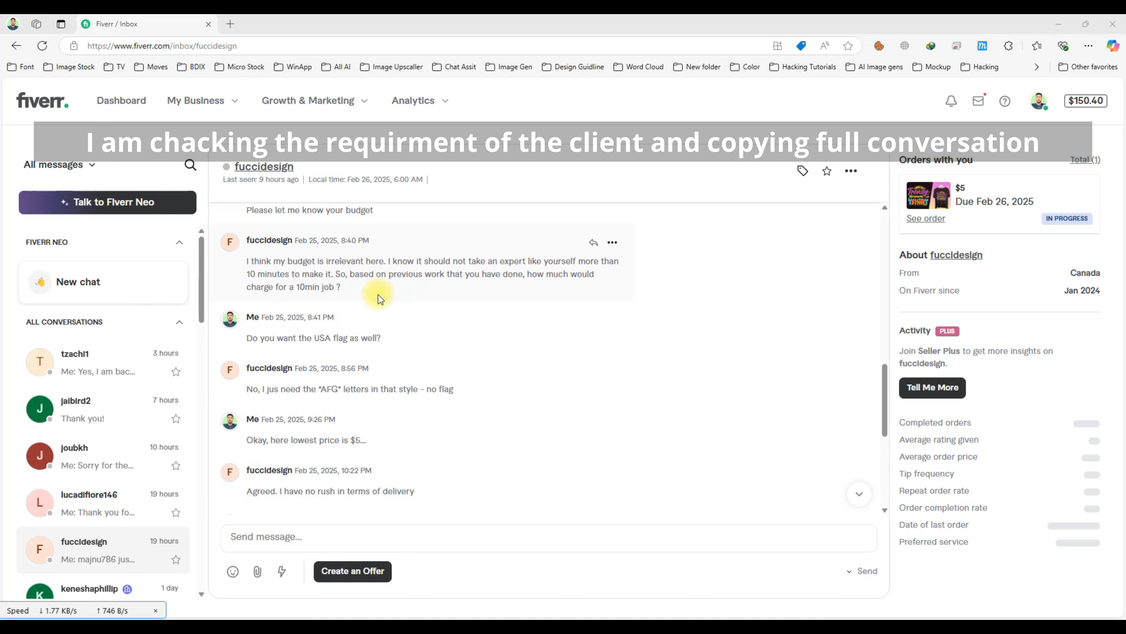
# Review the client's AFG lettering requests in the Fiverr inbox, then bring up the Google new tab.
pyautogui.scroll(10, 372, 277)
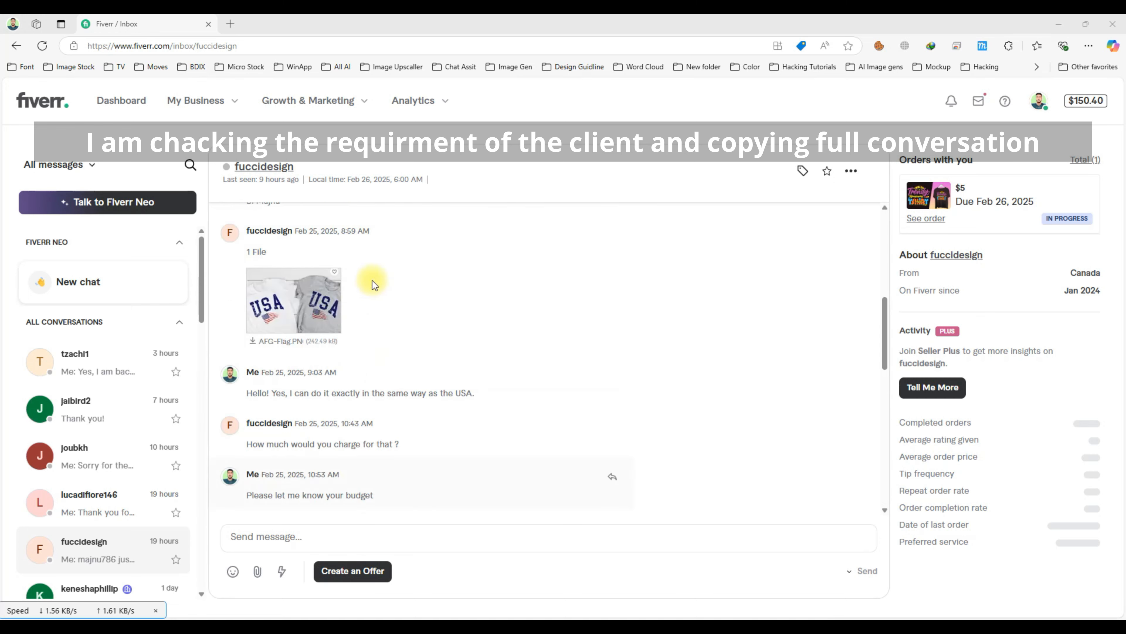
pyautogui.click(622, 301)
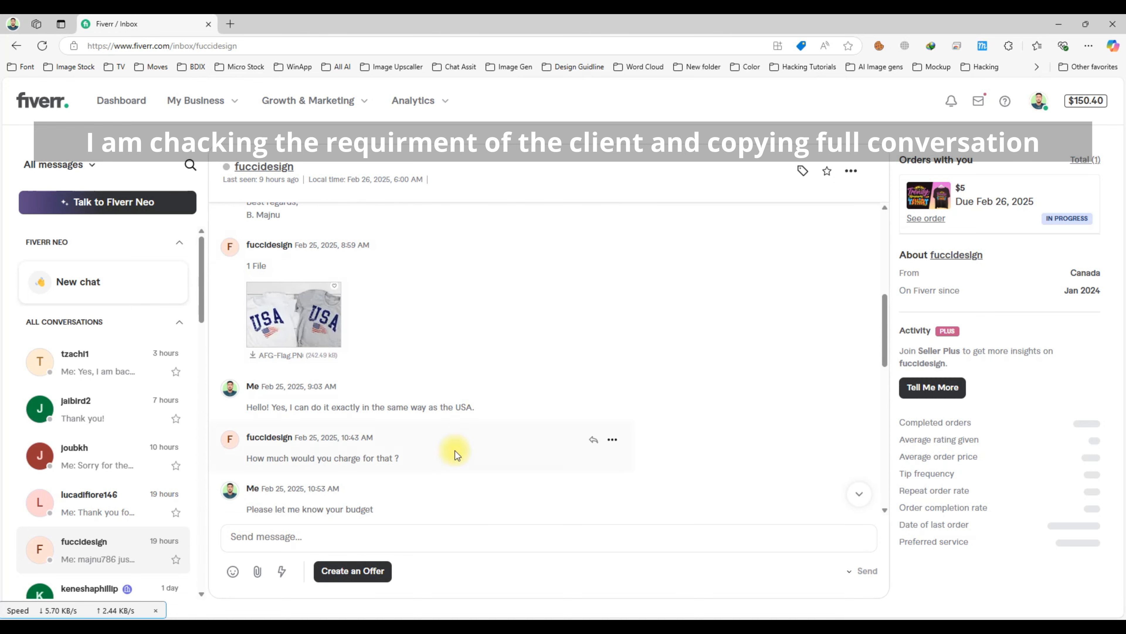
pyautogui.click(550, 630)
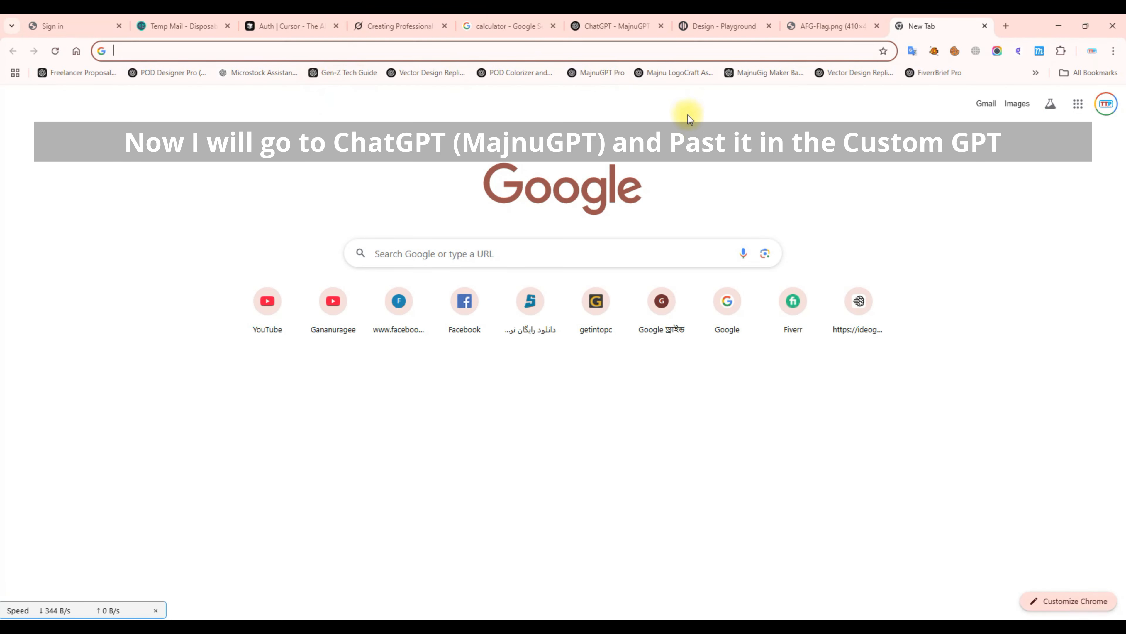
# Read through the pasted client conversation in the MajnuGPT chat.
pyautogui.click(622, 26)
pyautogui.scroll(15, 508, 231)
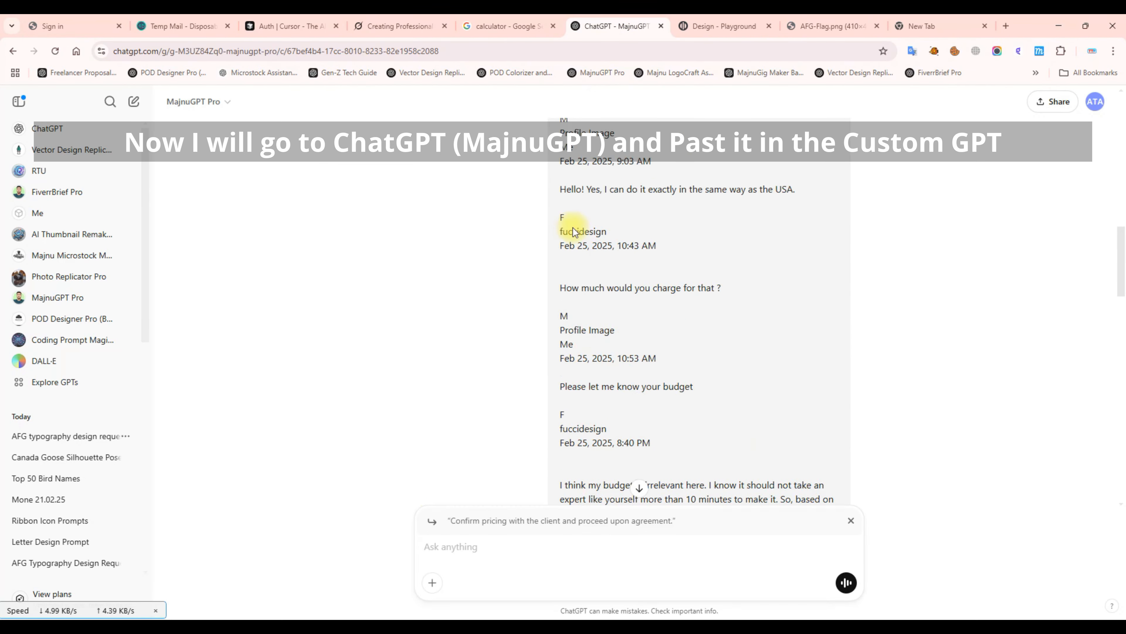
pyautogui.moveTo(560, 147); pyautogui.dragTo(703, 367)
pyautogui.click(702, 367)
pyautogui.scroll(-12, 646, 344)
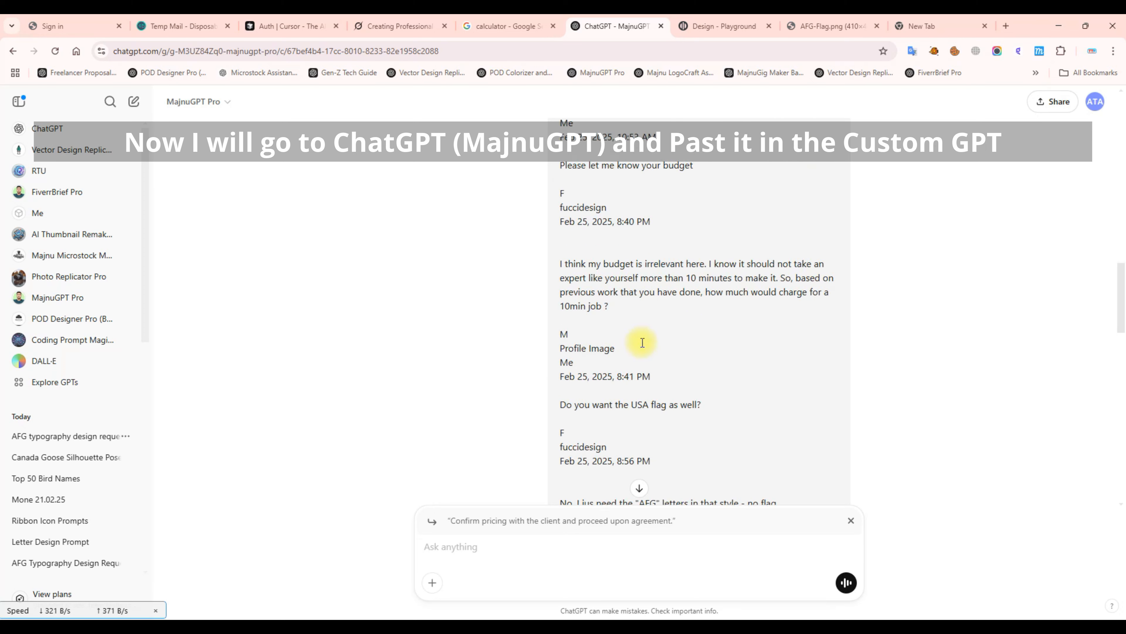
pyautogui.moveTo(412, 356); pyautogui.dragTo(748, 390)
pyautogui.scroll(-2, 373, 354)
pyautogui.click(361, 342)
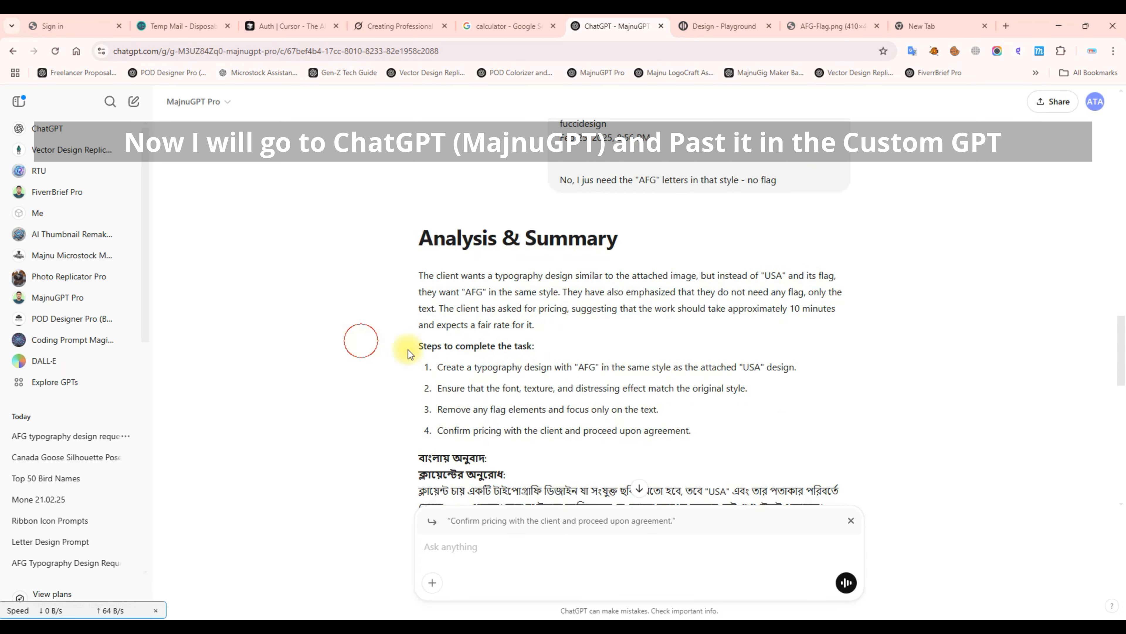
pyautogui.scroll(-1, 362, 342)
# Highlight each of the four design steps under 'Steps to complete the task'.
pyautogui.moveTo(436, 302); pyautogui.dragTo(736, 319)
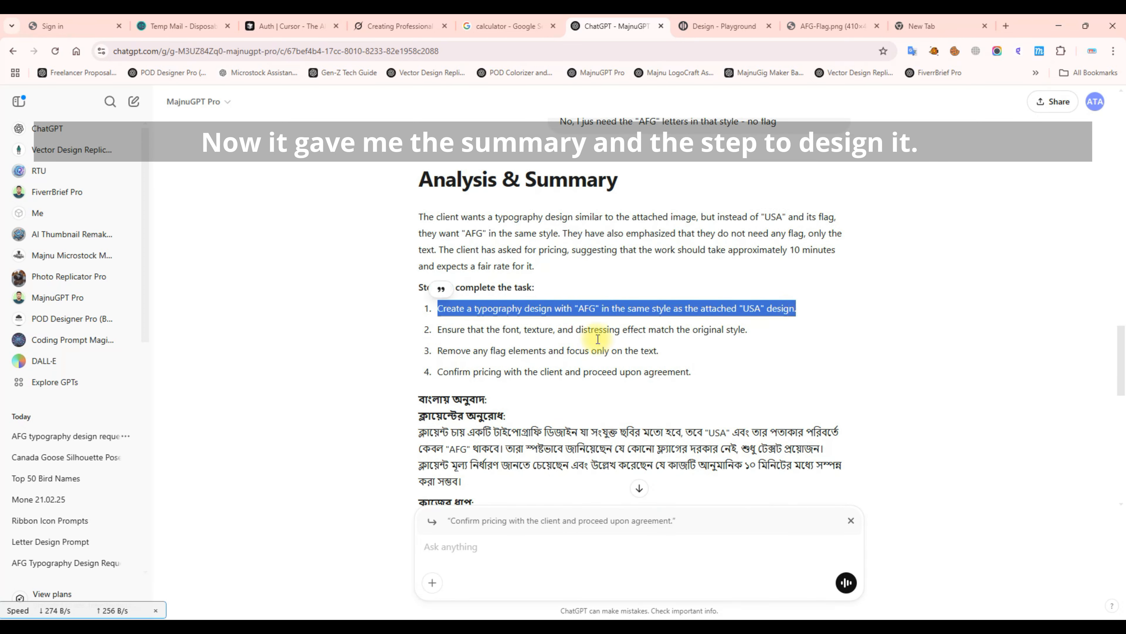
pyautogui.moveTo(438, 329); pyautogui.dragTo(753, 341)
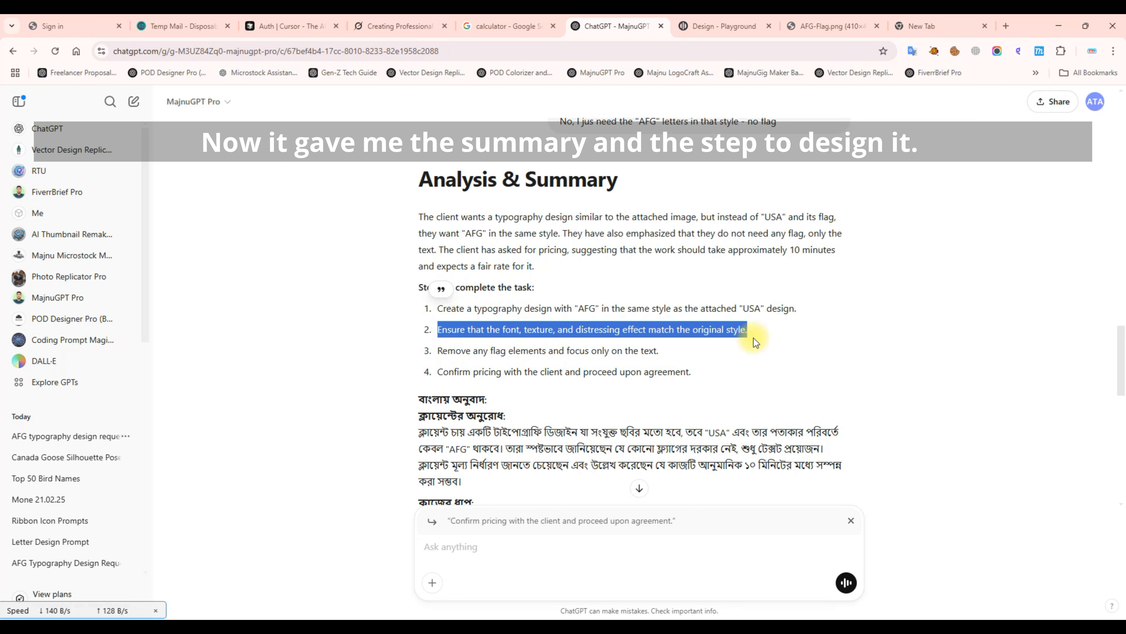
pyautogui.moveTo(439, 357); pyautogui.dragTo(663, 350)
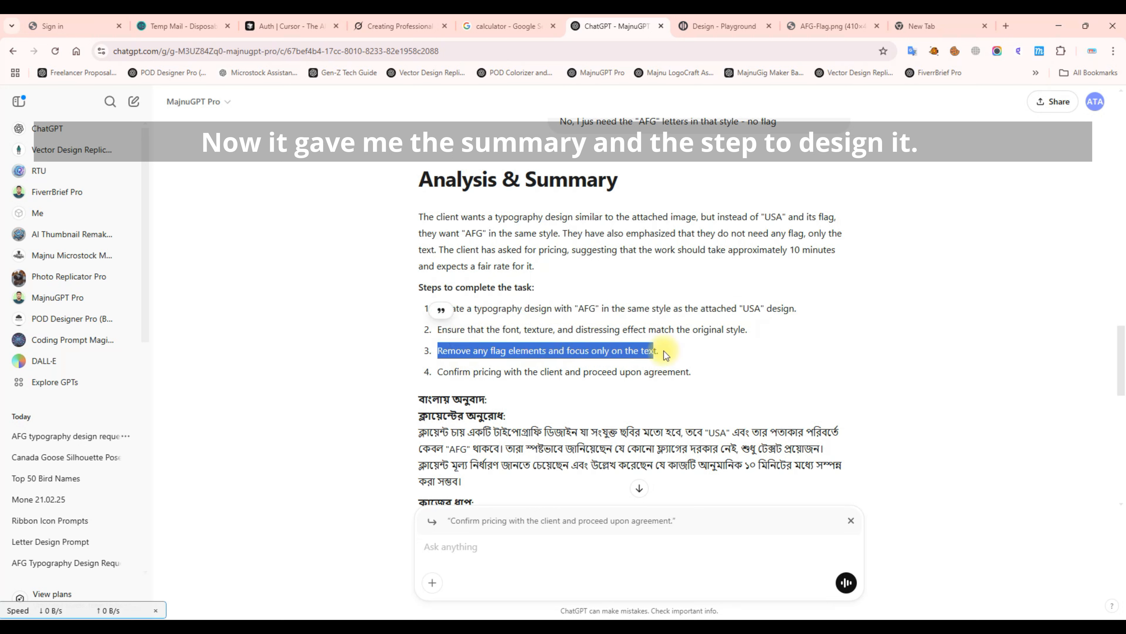
pyautogui.click(541, 390)
pyautogui.moveTo(444, 372); pyautogui.dragTo(814, 375)
pyautogui.scroll(4, 913, 390)
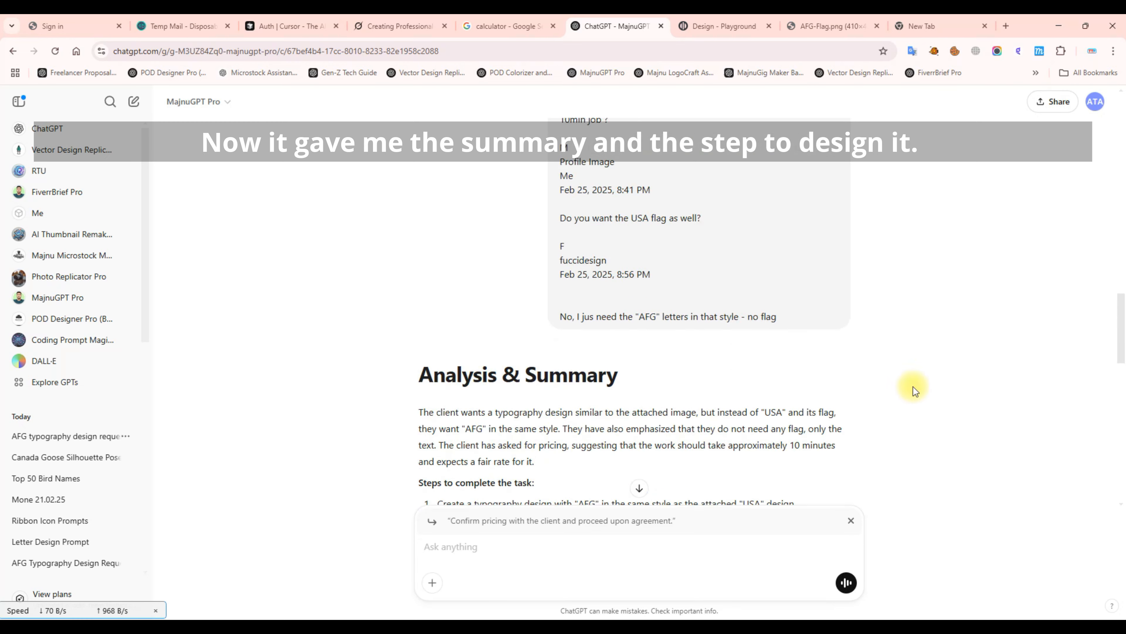
pyautogui.click(994, 390)
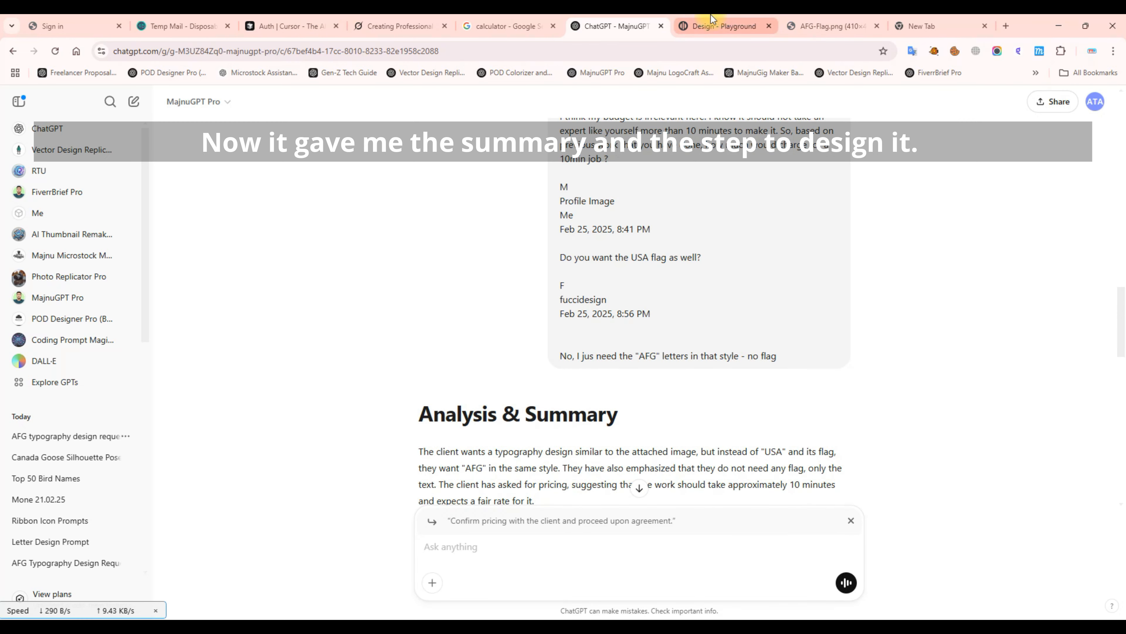
# Snip the USA lettering from the AFG-Flag.png shirt reference.
pyautogui.click(848, 23)
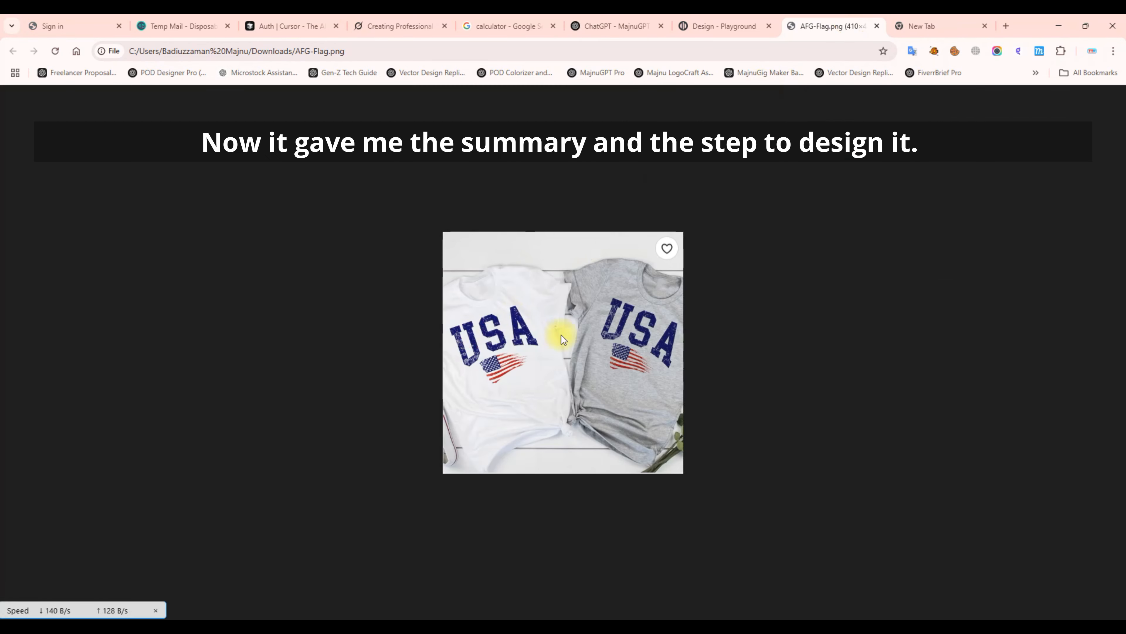
pyautogui.press('super+shift+s')
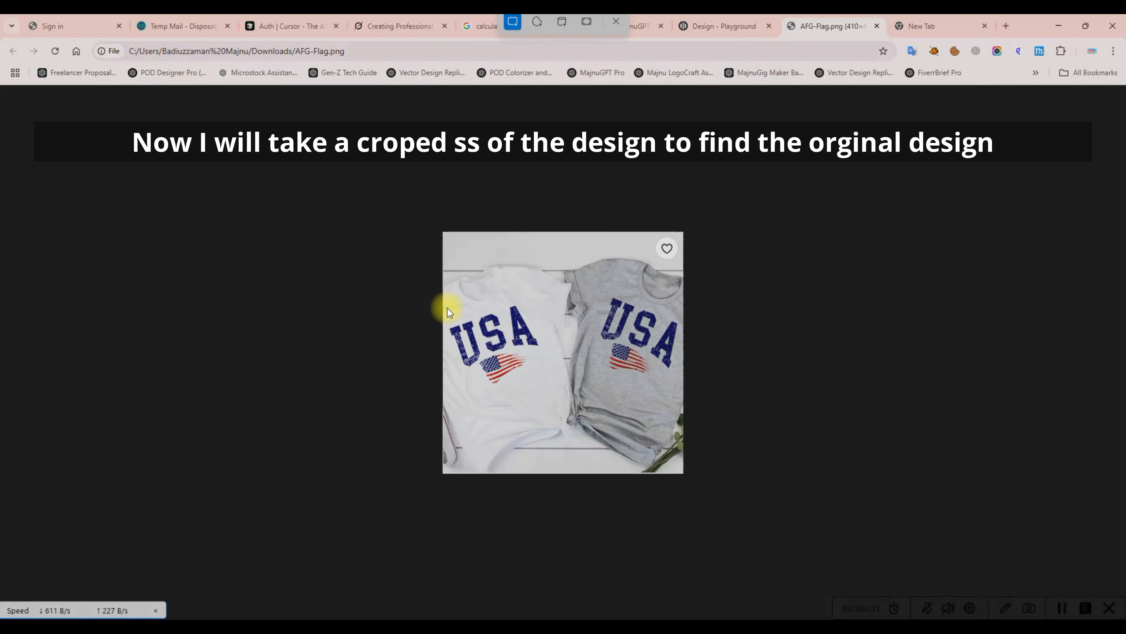
pyautogui.moveTo(444, 306); pyautogui.dragTo(543, 369)
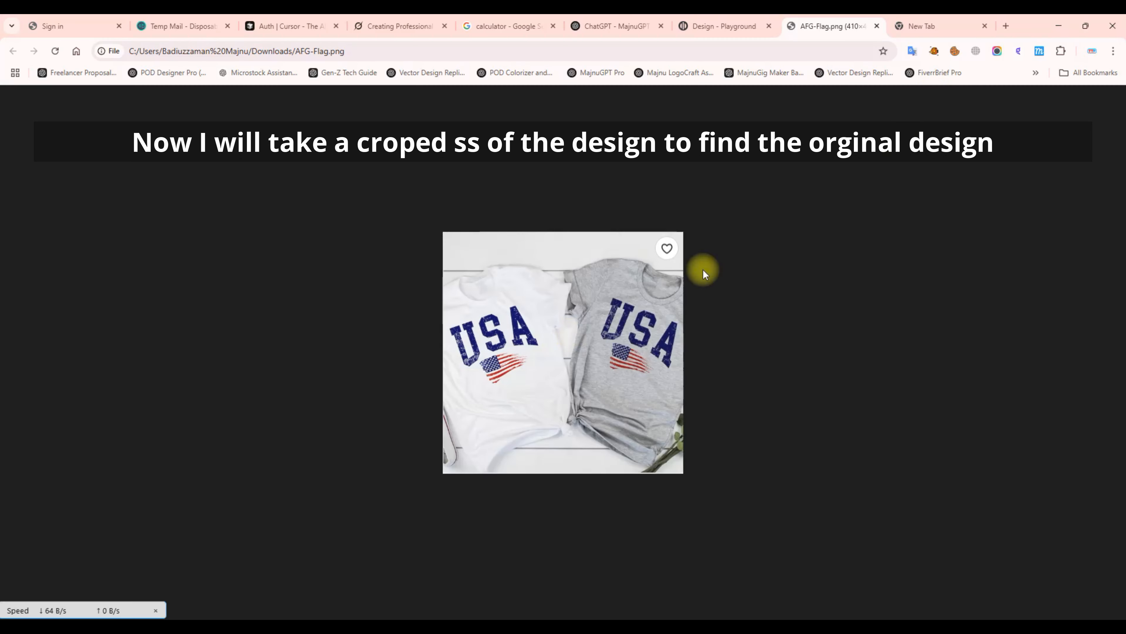
# Search Google Lens with the USA lettering snip and browse the similar designs.
pyautogui.click(927, 27)
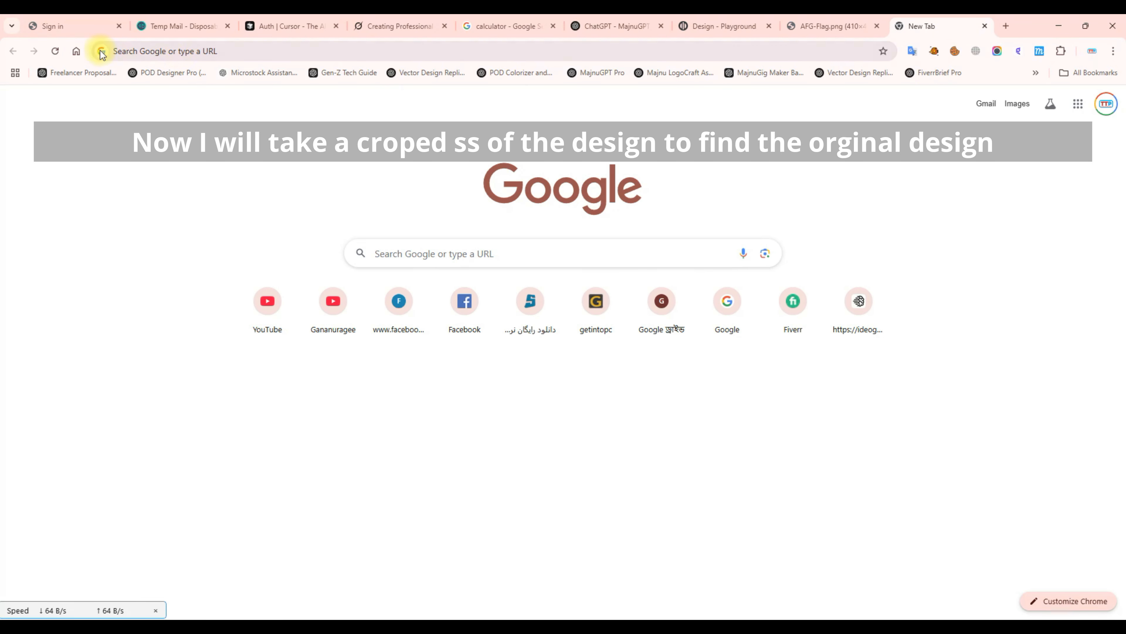
pyautogui.click(571, 48)
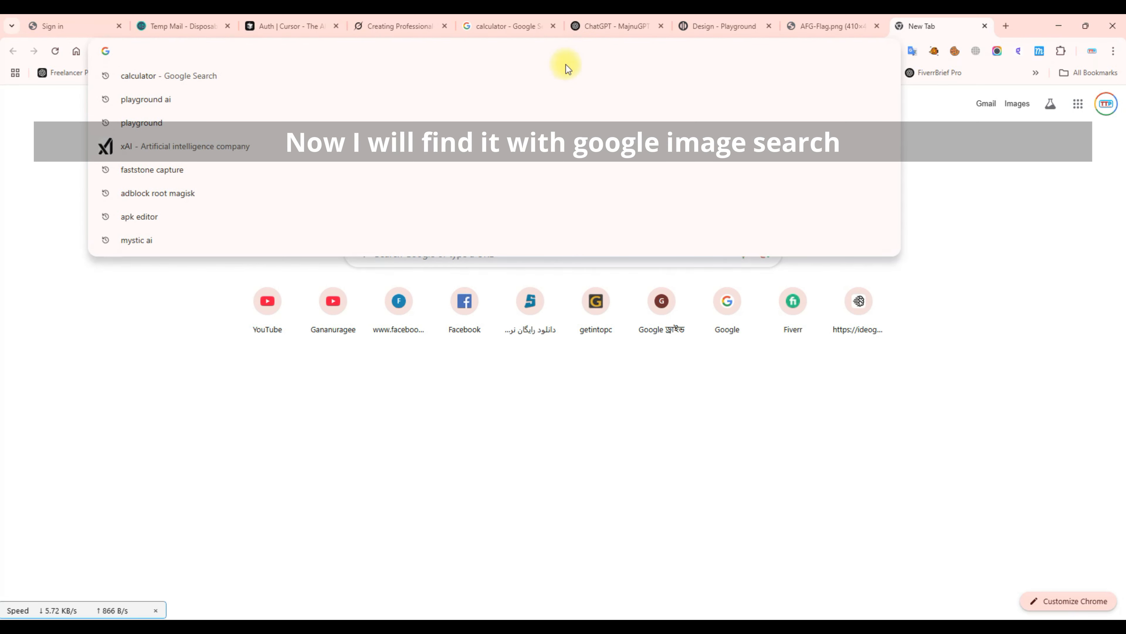
pyautogui.click(1009, 248)
pyautogui.click(765, 253)
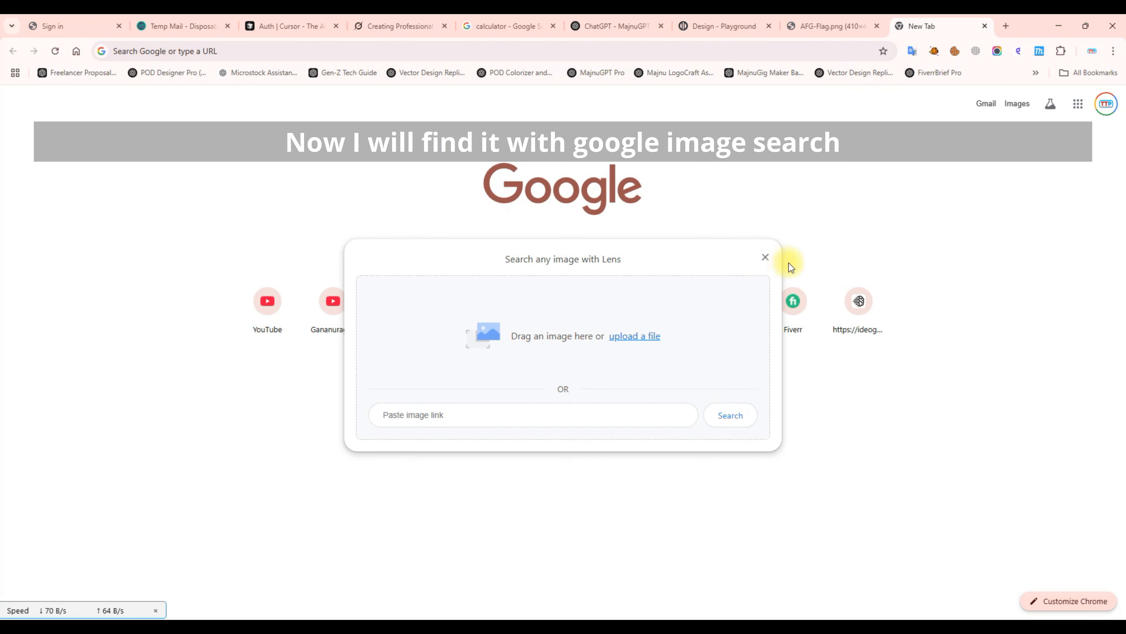
pyautogui.hotkey('ctrl', '`')
pyautogui.moveTo(526, 247); pyautogui.dragTo(447, 355)
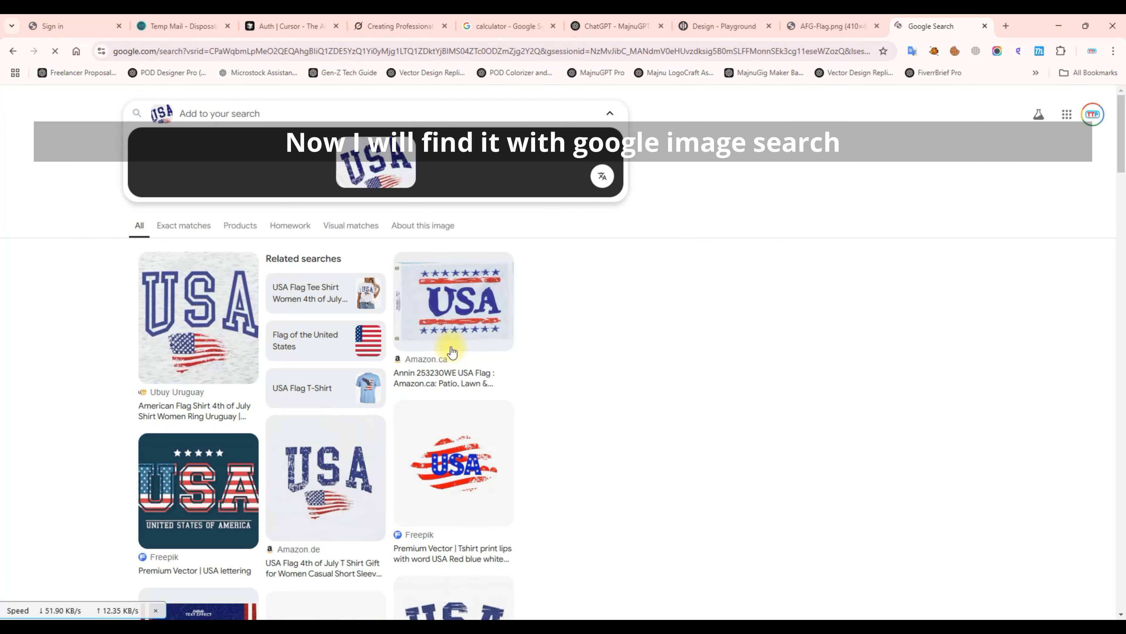
pyautogui.scroll(-8, 729, 374)
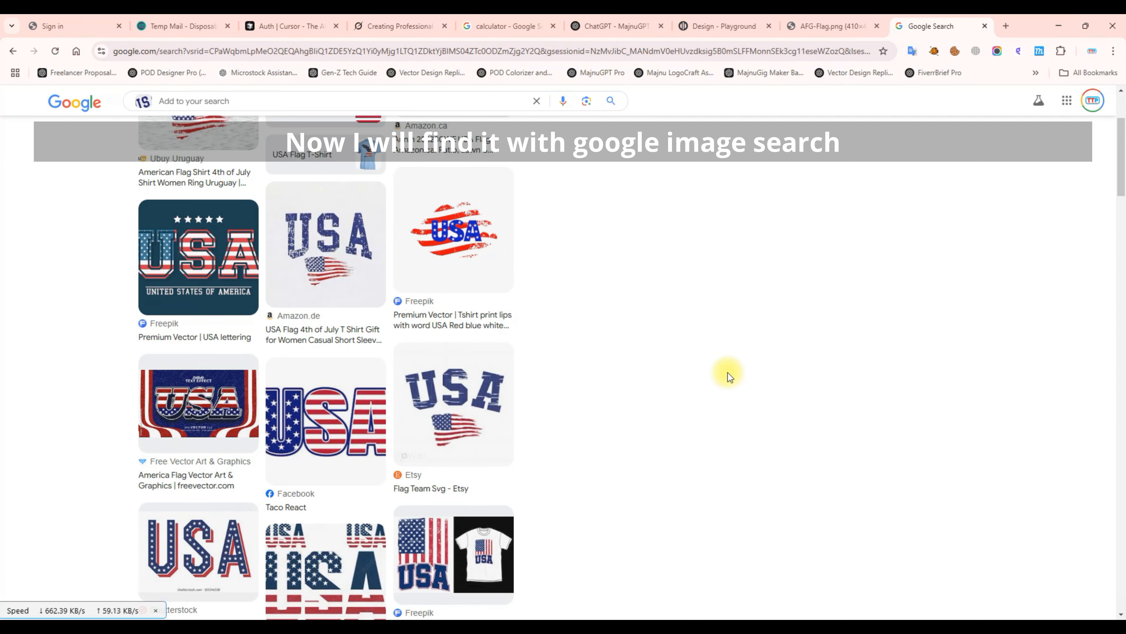
pyautogui.scroll(-2, 728, 376)
pyautogui.scroll(3, 728, 372)
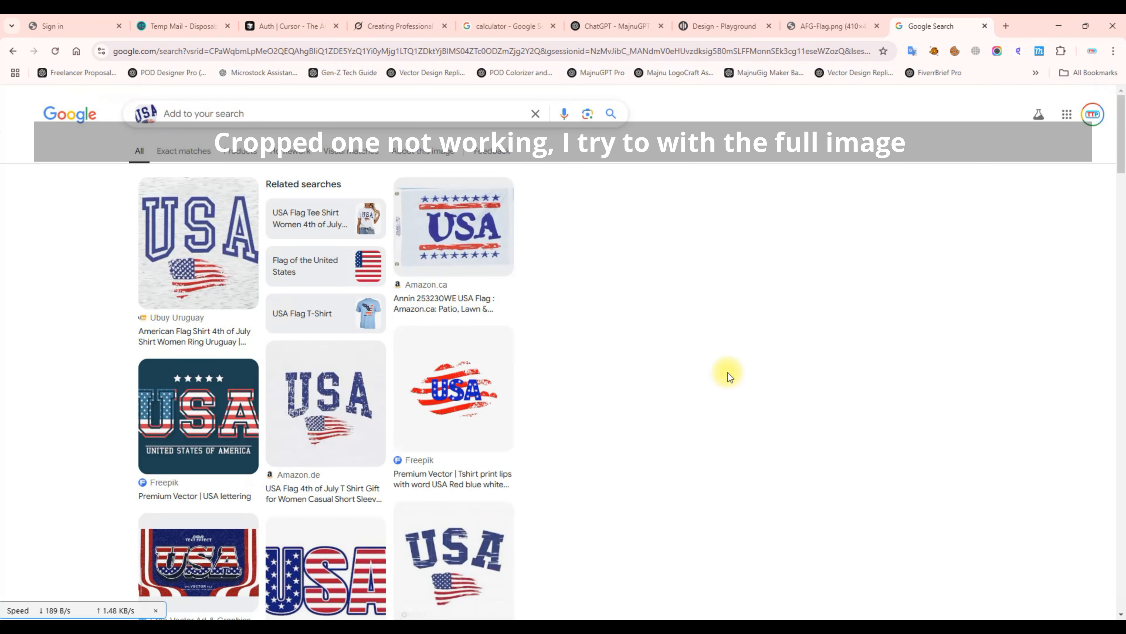
# Copy the full shirt image and run a Google Lens search with it.
pyautogui.click(827, 26)
pyautogui.rightClick(533, 306)
pyautogui.click(576, 354)
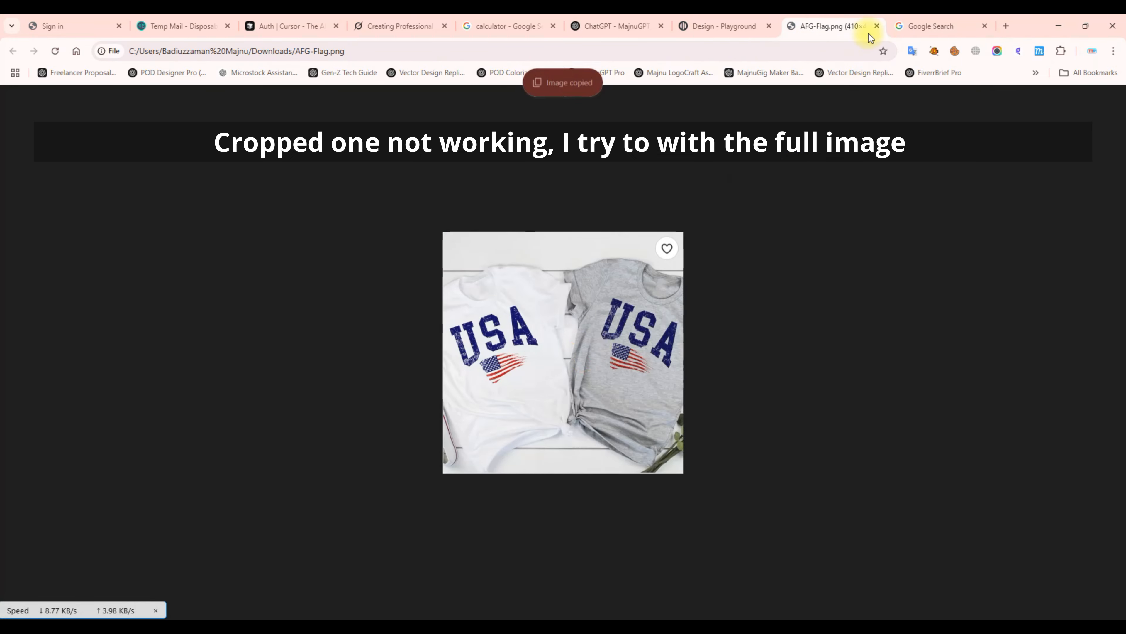
pyautogui.click(924, 26)
pyautogui.click(586, 116)
pyautogui.hotkey('ctrl', '`')
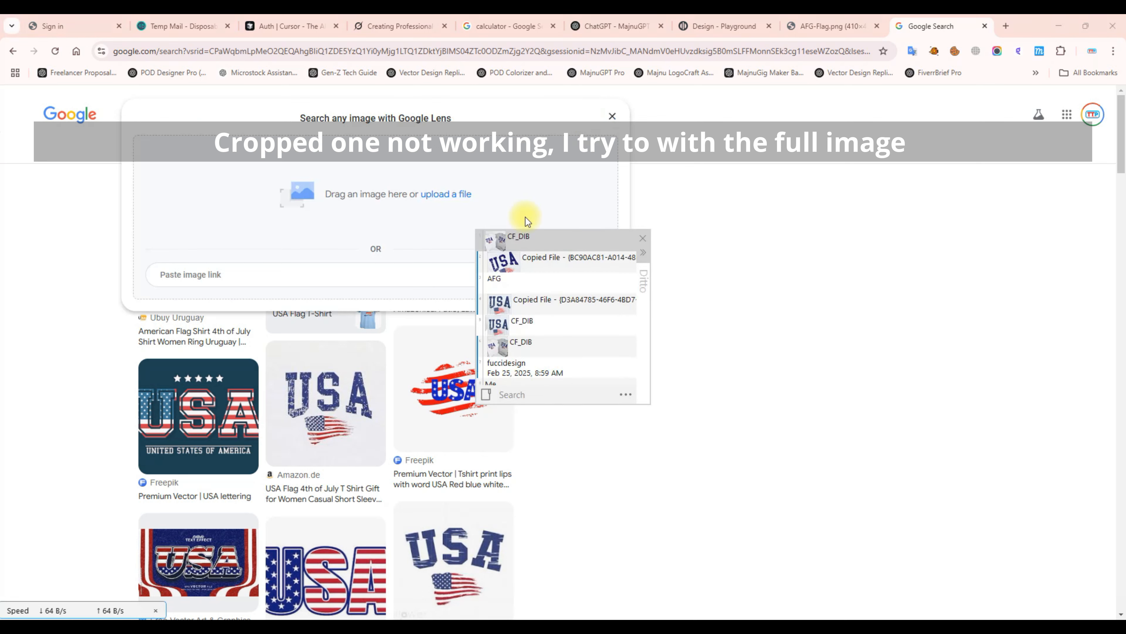
pyautogui.doubleClick(516, 254)
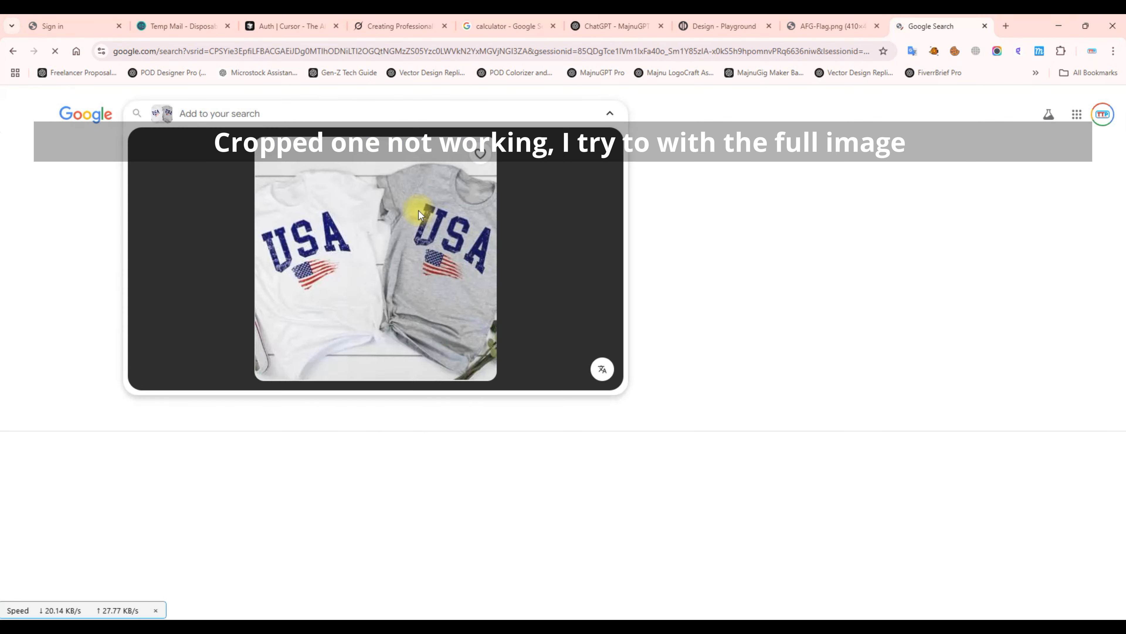
pyautogui.scroll(-7, 578, 335)
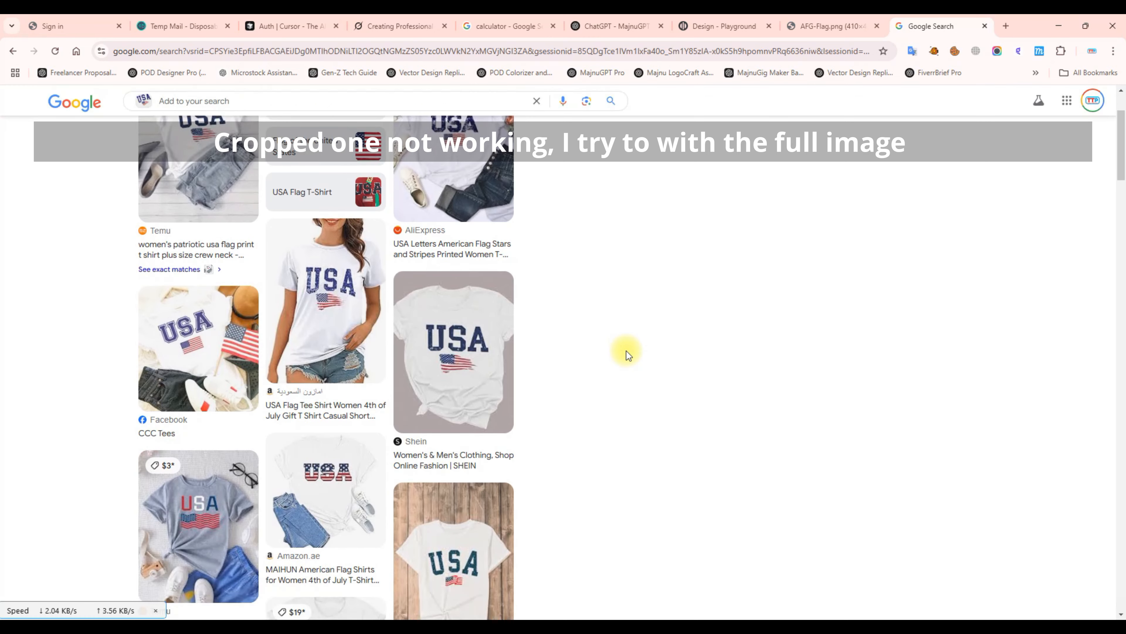
# Open the Amazon.in USA flag tee match from the results.
pyautogui.click(323, 301)
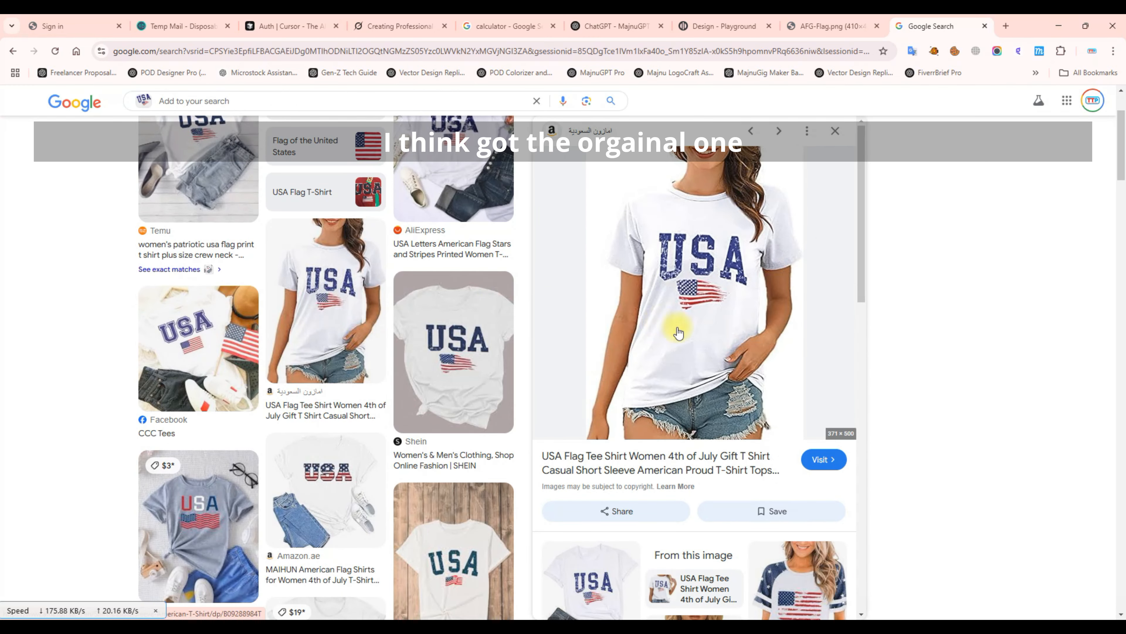
pyautogui.scroll(-3, 797, 376)
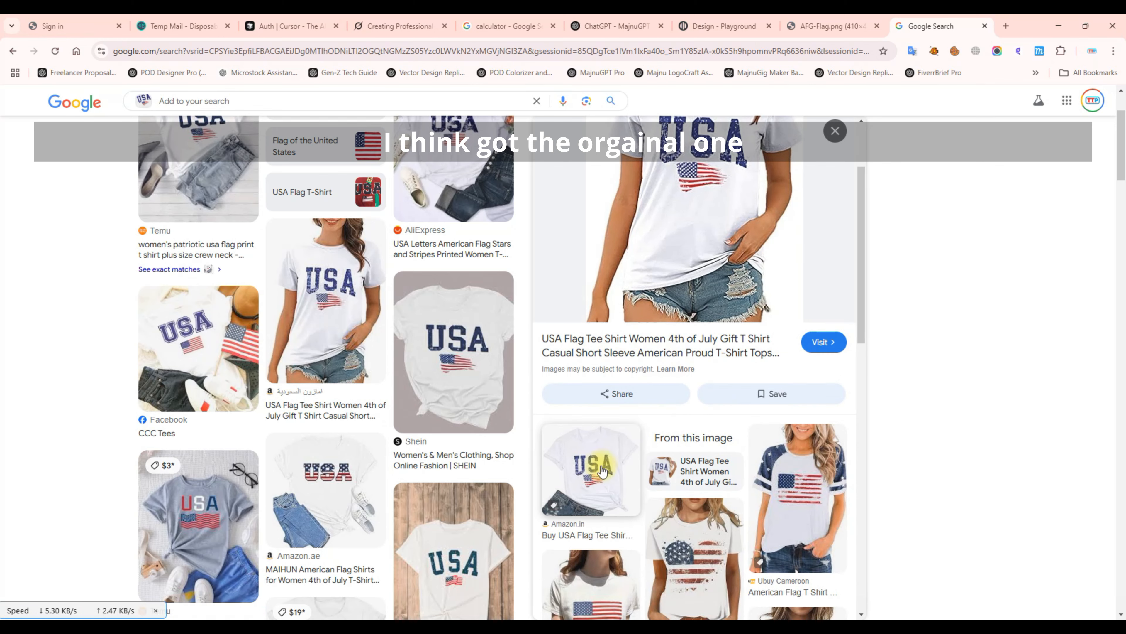
pyautogui.click(605, 410)
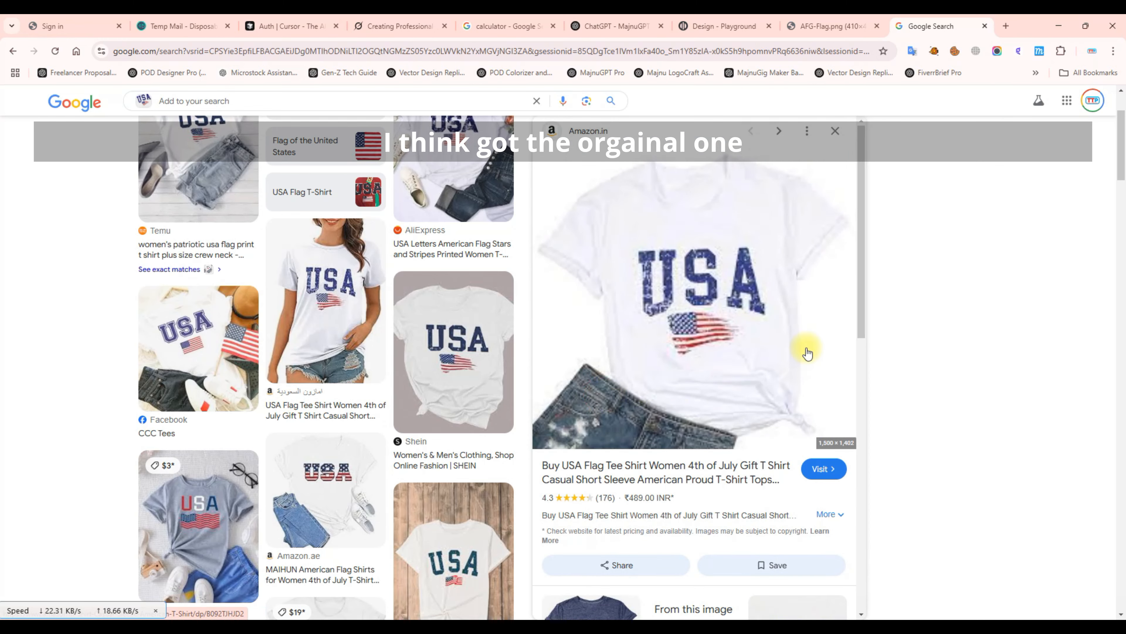
pyautogui.click(823, 468)
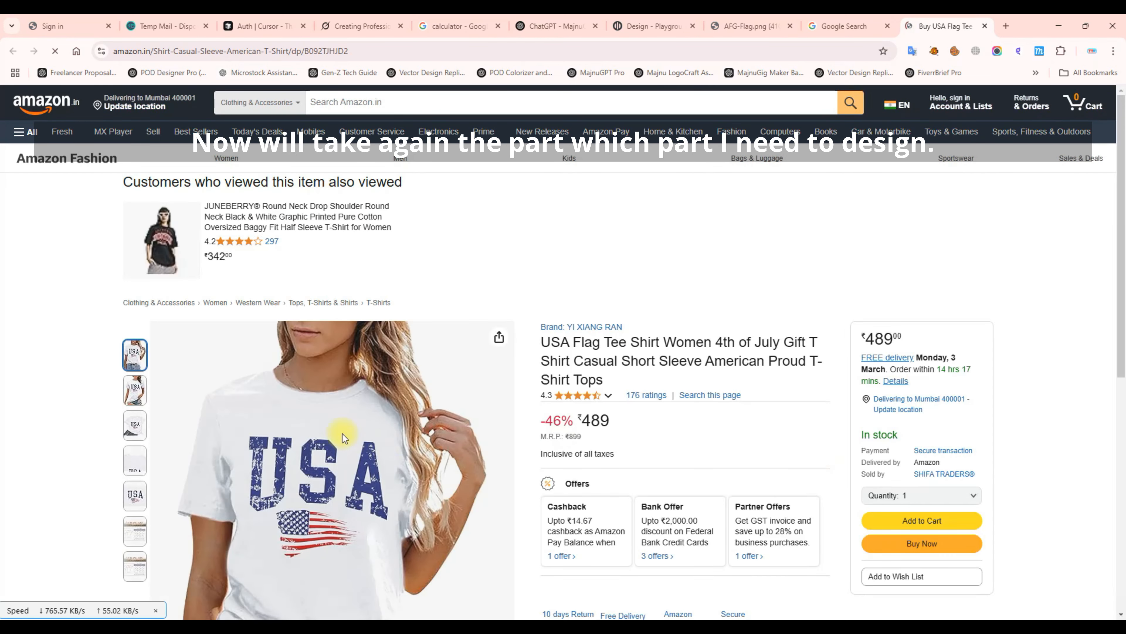
# Show the close-up image of the distressed blue USA lettering on the Amazon listing.
pyautogui.scroll(-1, 278, 400)
pyautogui.moveTo(124, 370)
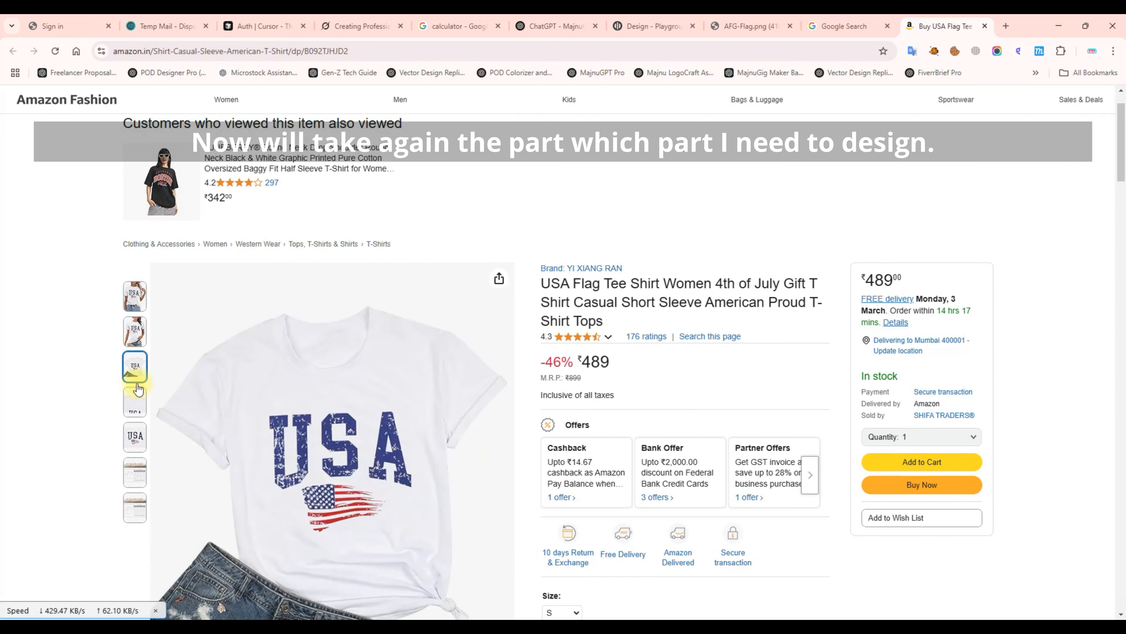
pyautogui.moveTo(135, 435)
pyautogui.scroll(-1, 147, 433)
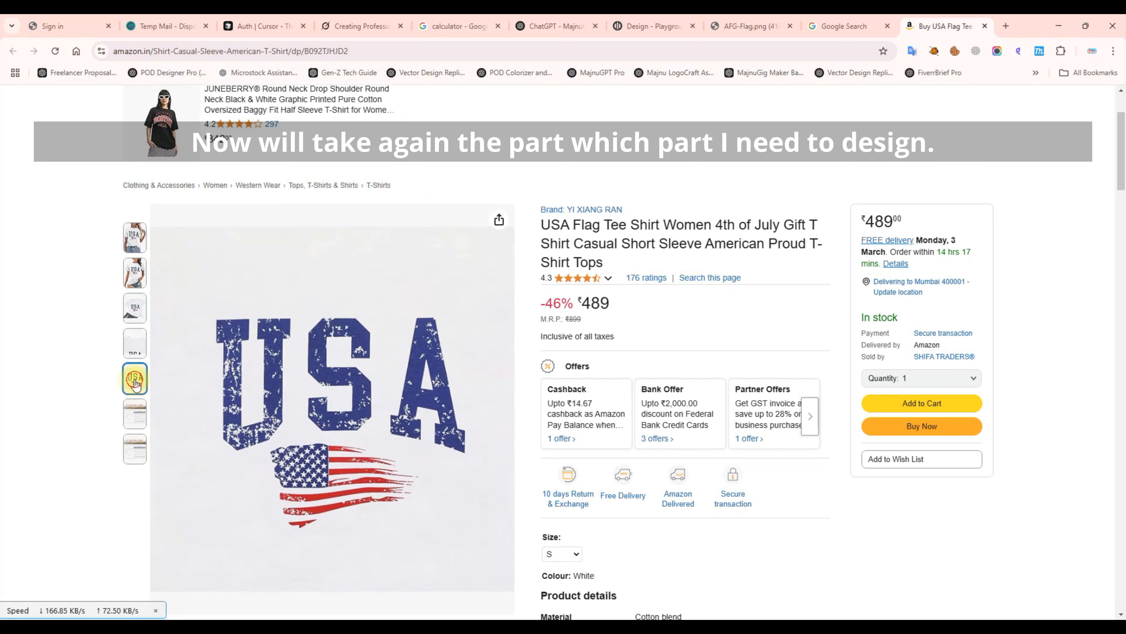
pyautogui.click(272, 341)
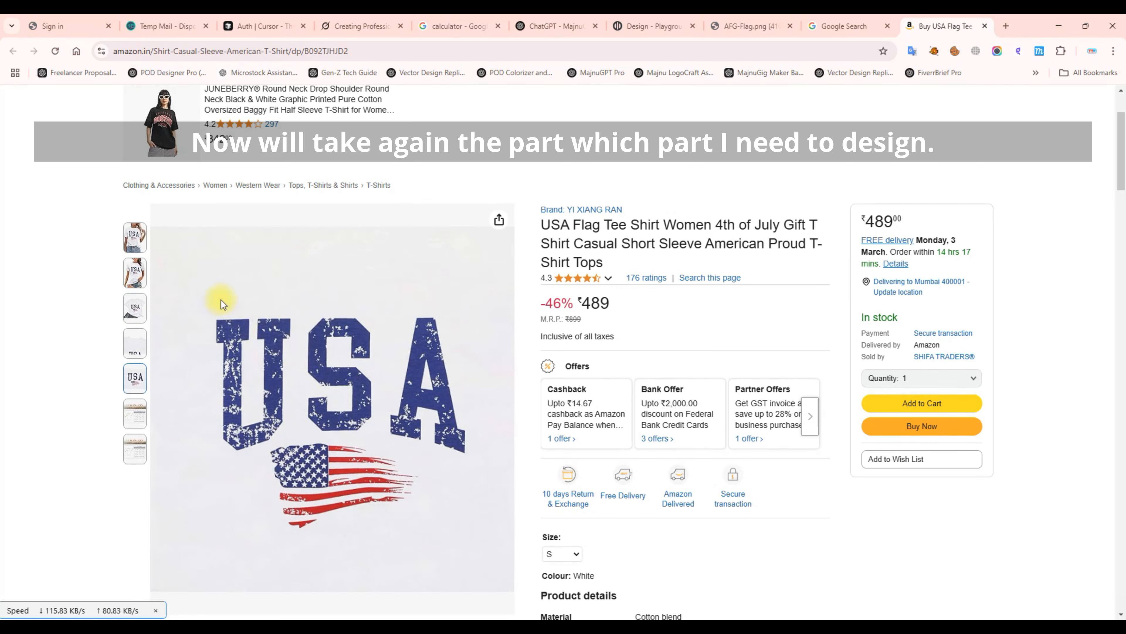
# Snip the USA lettering from the close-up image.
pyautogui.press('super+shift+s')
pyautogui.moveTo(207, 308); pyautogui.dragTo(471, 457)
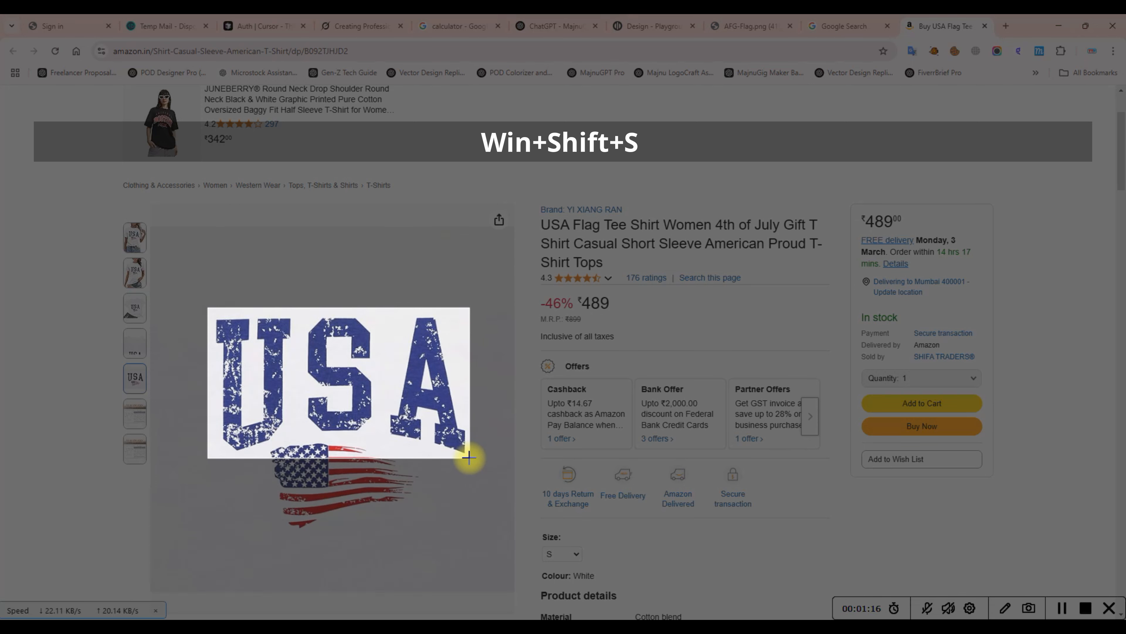
pyautogui.moveTo(468, 457); pyautogui.dragTo(472, 456)
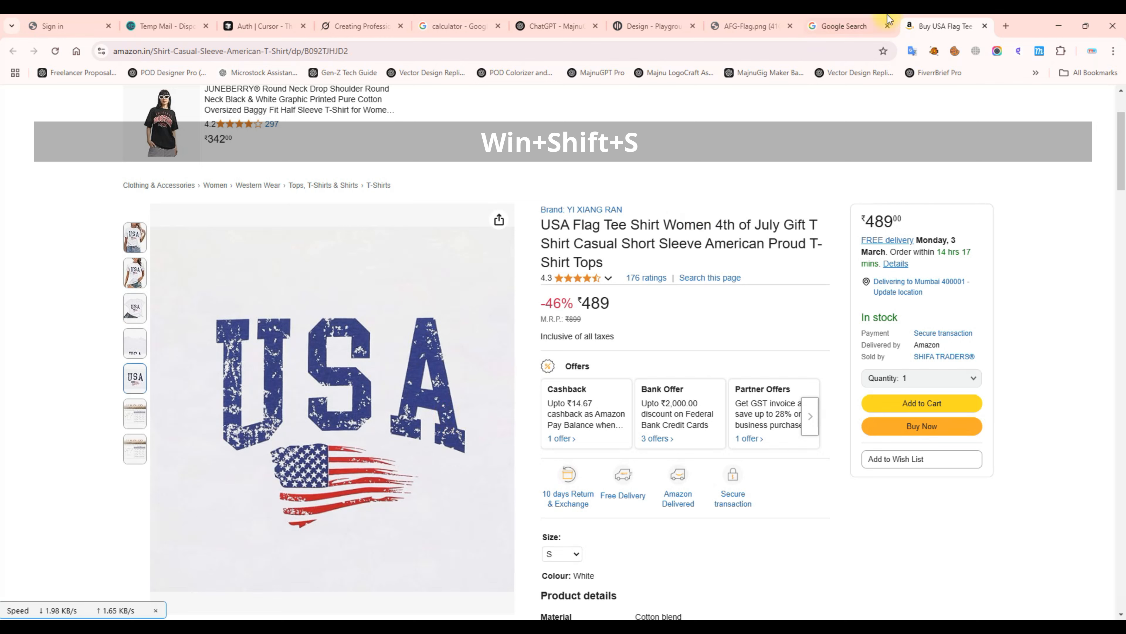
# Start a Playground AI design from the USA lettering snip and view the generated result.
pyautogui.click(650, 26)
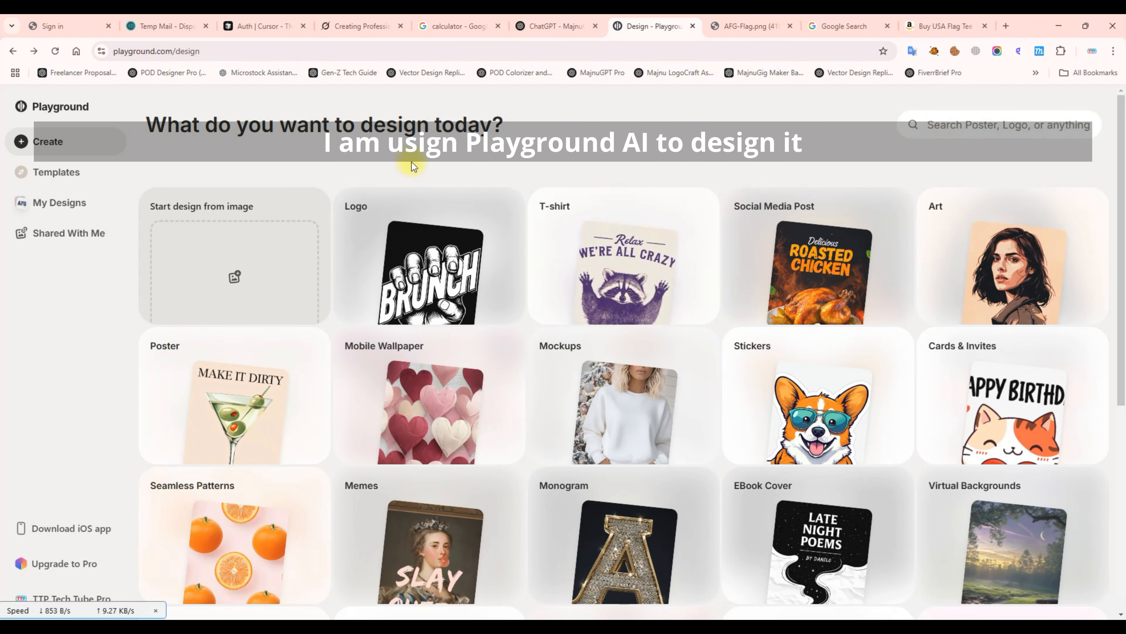
pyautogui.click(236, 232)
pyautogui.hotkey('ctrl', '`')
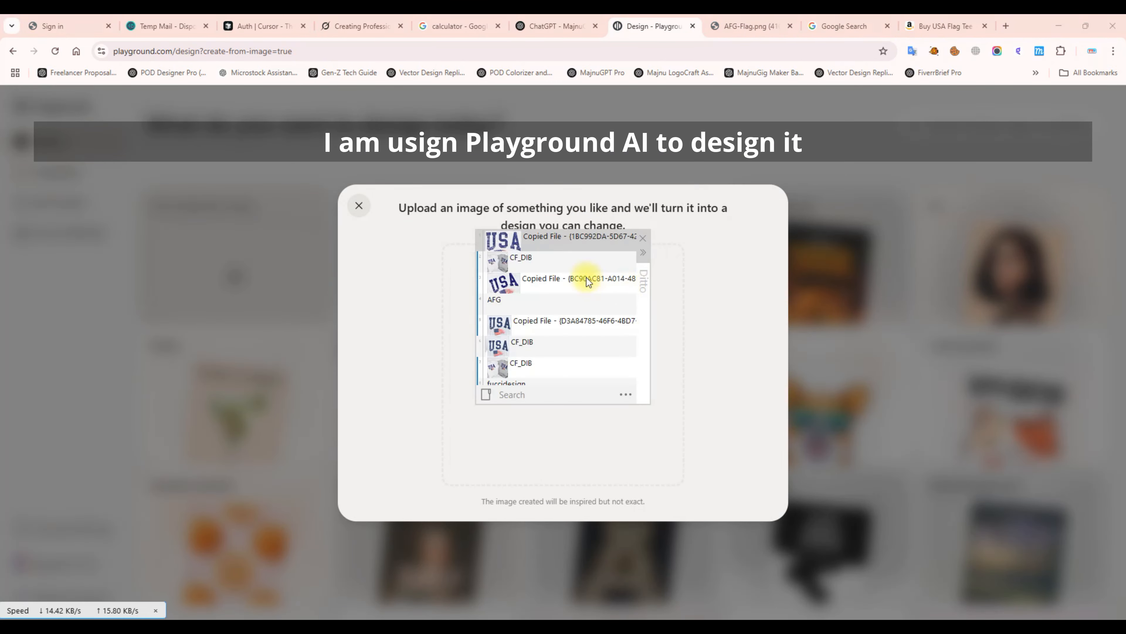
pyautogui.click(176, 50)
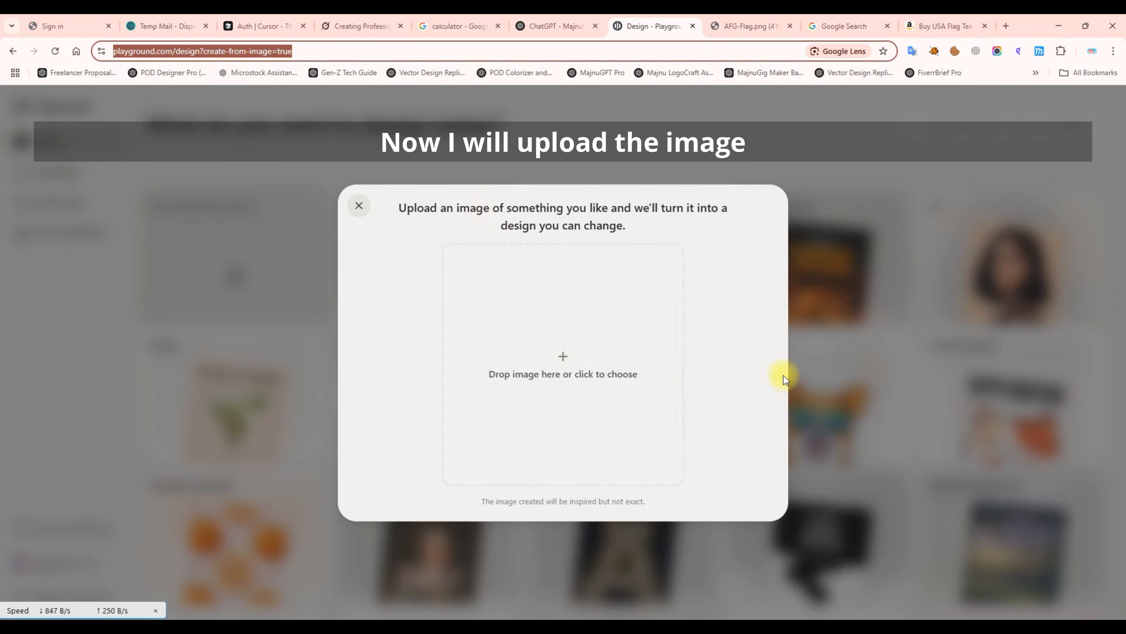
pyautogui.hotkey('ctrl', '`')
pyautogui.moveTo(548, 253); pyautogui.dragTo(554, 401)
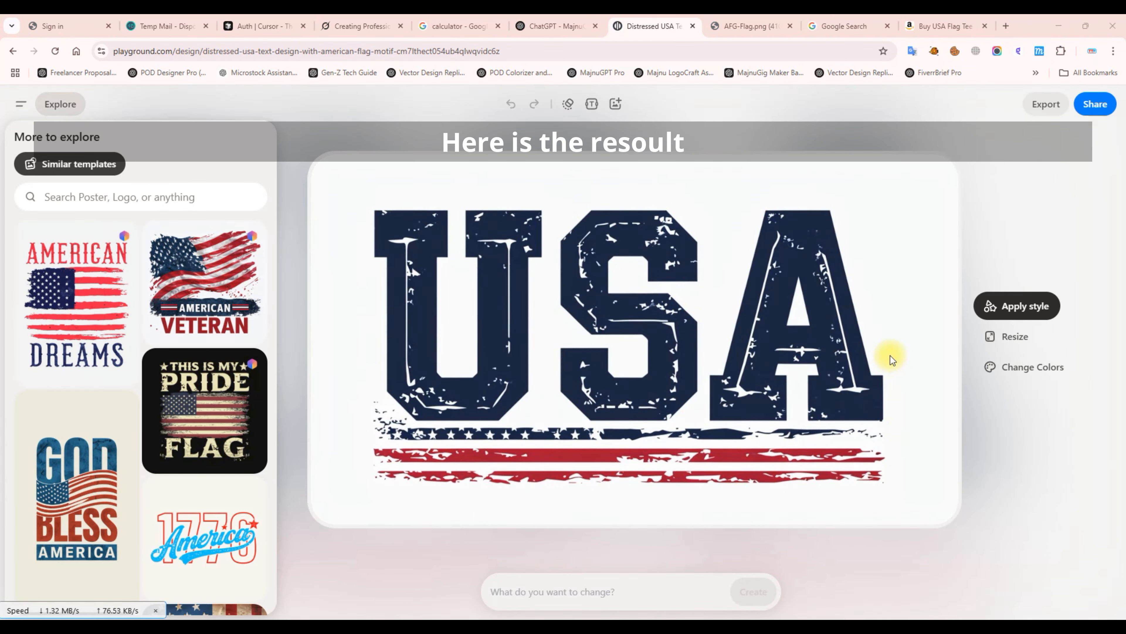
pyautogui.click(362, 178)
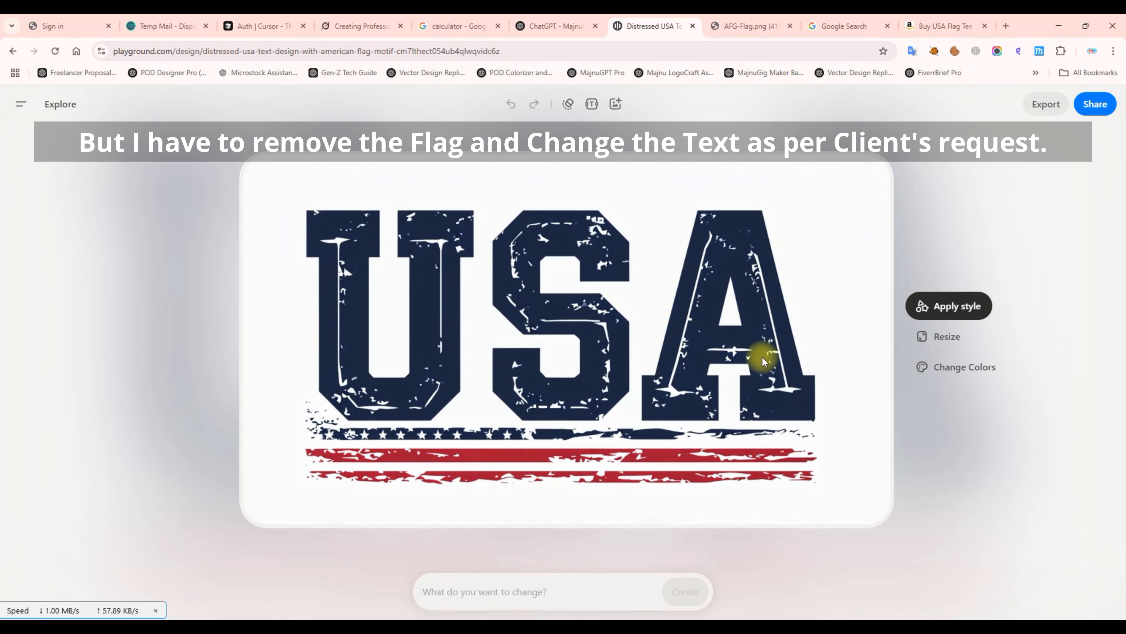
# Regenerate the design with the prompt 'Remove the flag graphic below'.
pyautogui.click(477, 600)
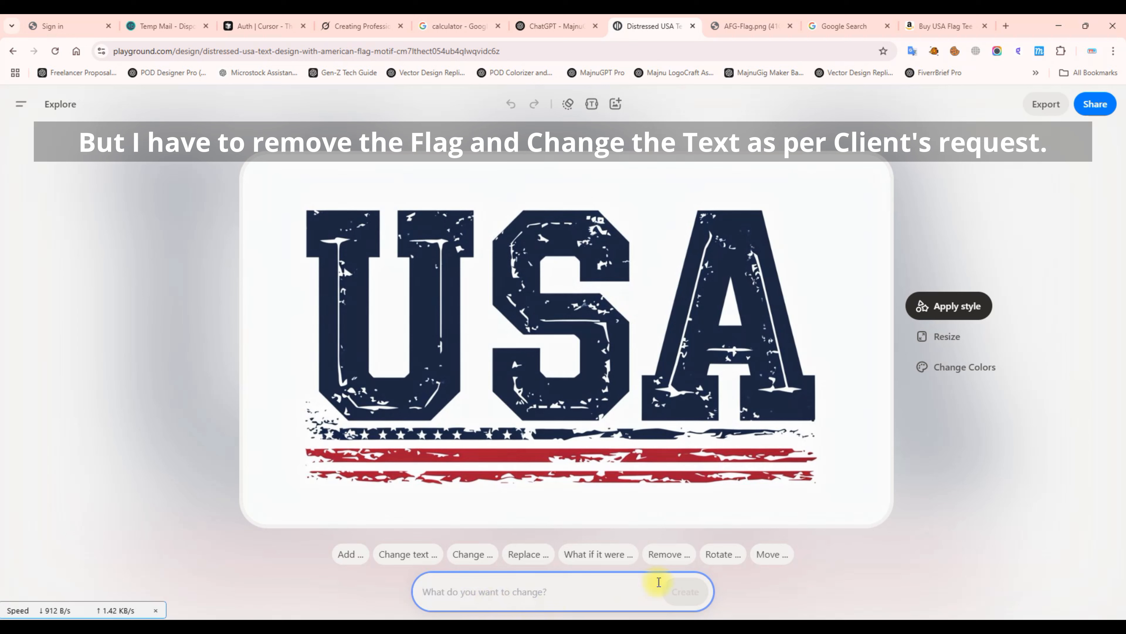
pyautogui.click(660, 554)
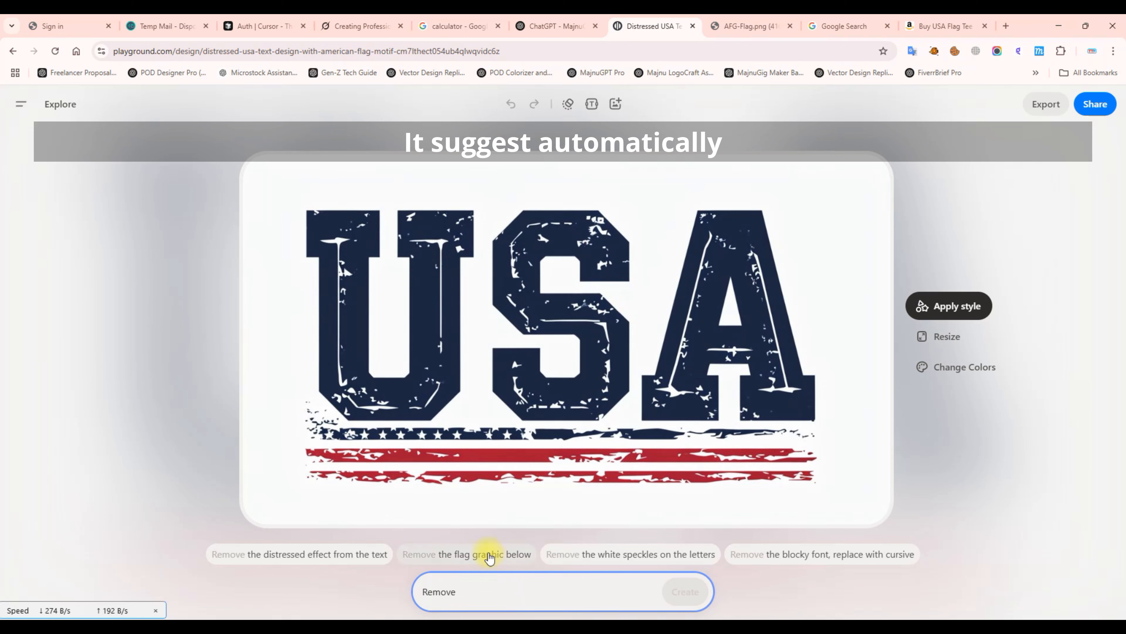
pyautogui.click(488, 555)
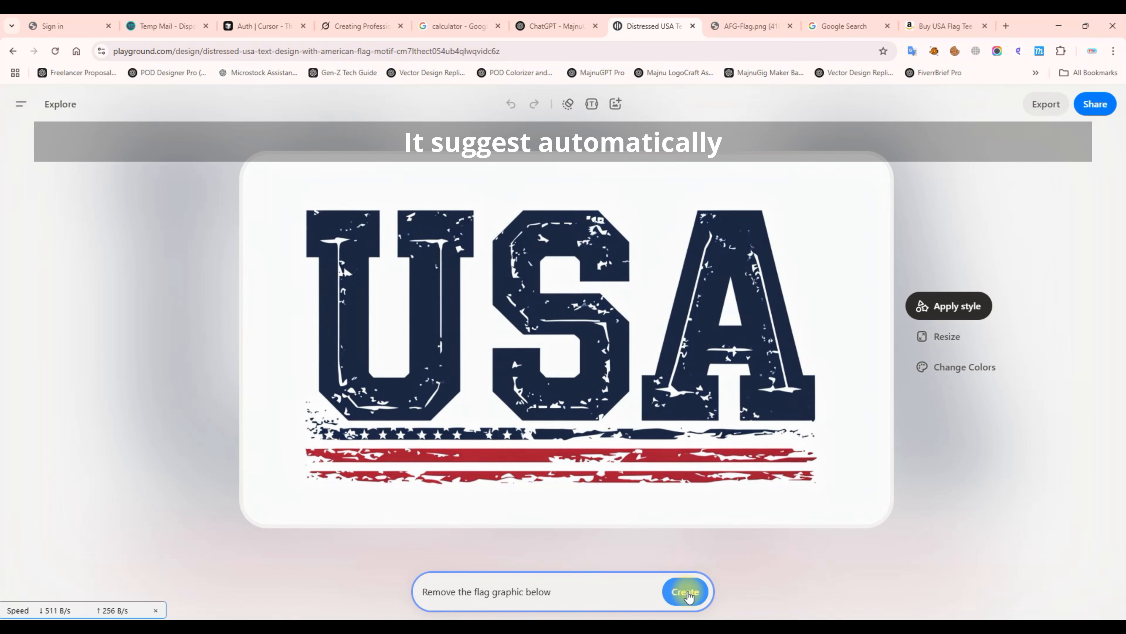
pyautogui.click(686, 593)
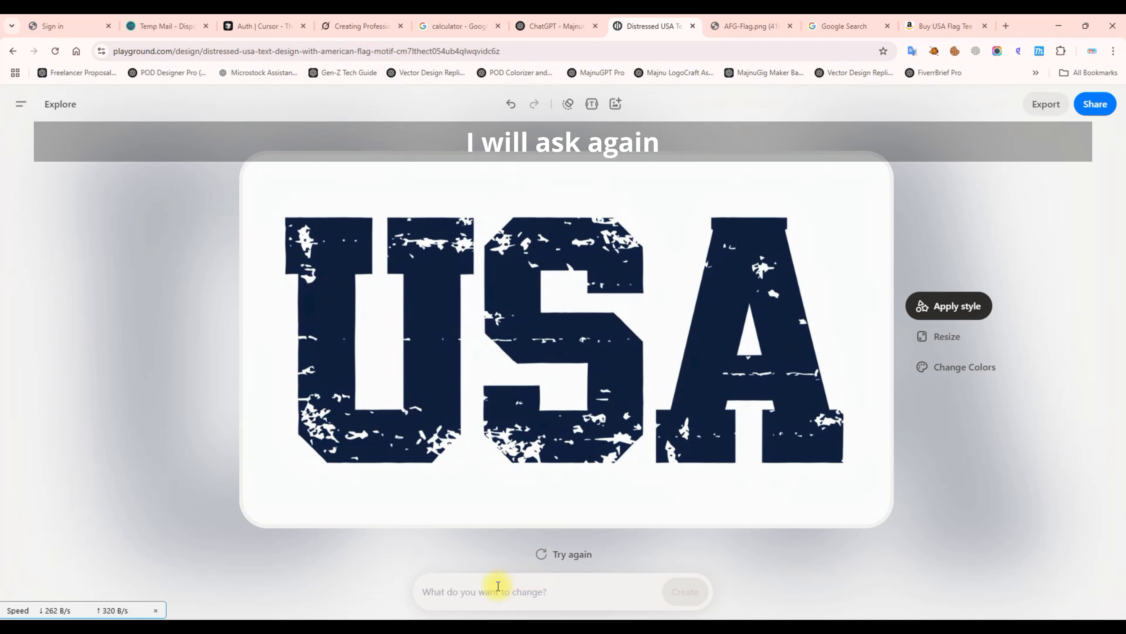
pyautogui.click(555, 25)
pyautogui.scroll(-5, 536, 262)
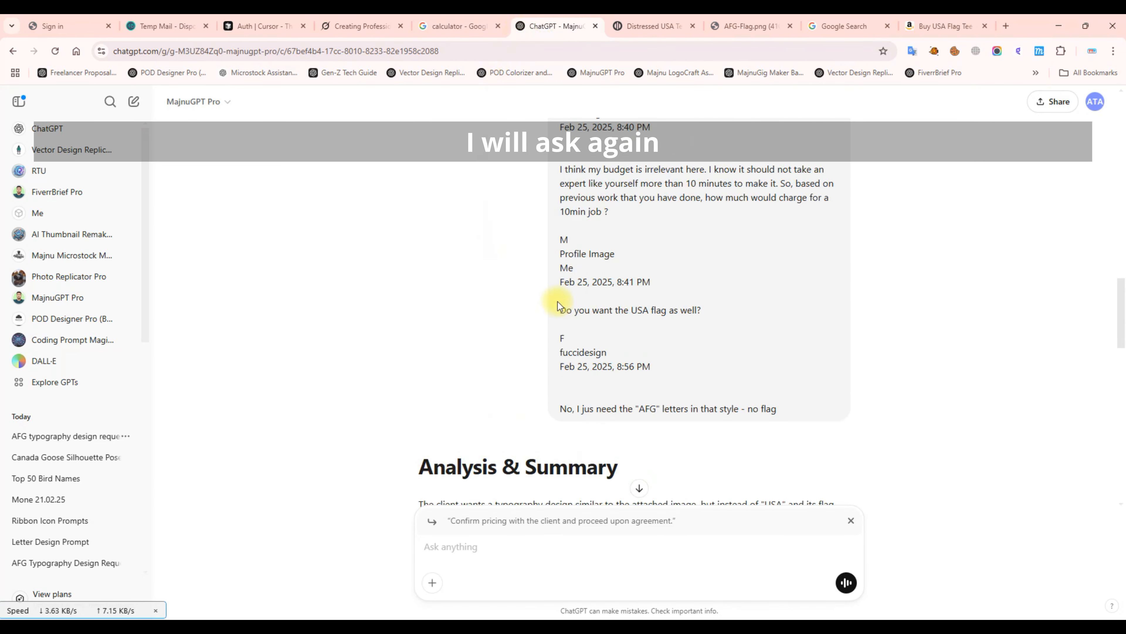
pyautogui.moveTo(442, 191); pyautogui.dragTo(797, 191)
pyautogui.click(592, 193)
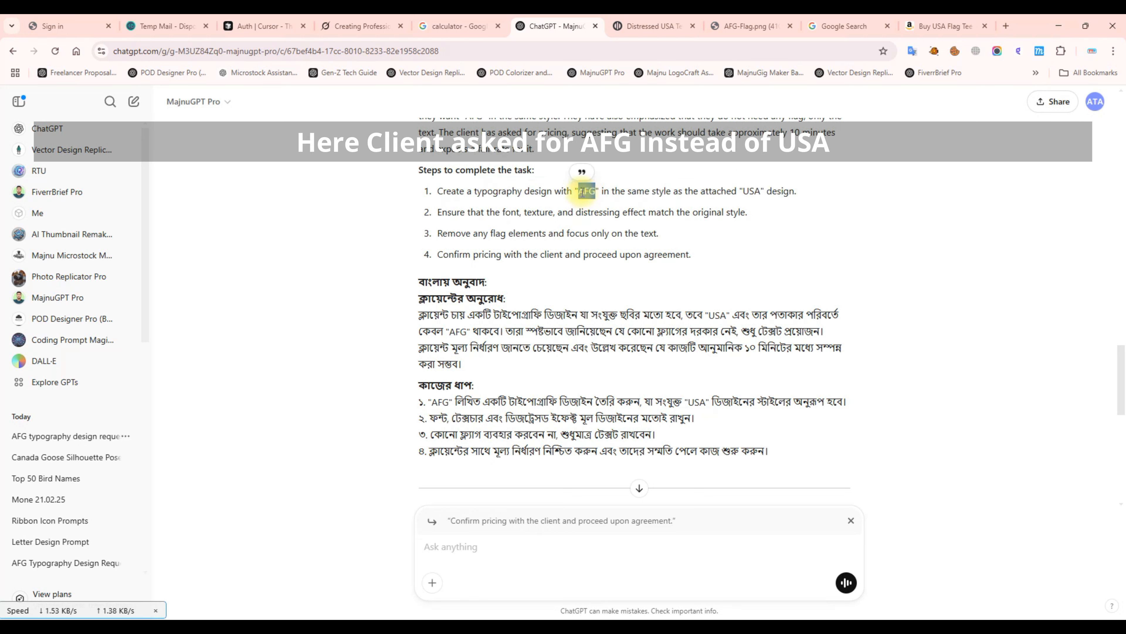
pyautogui.click(842, 226)
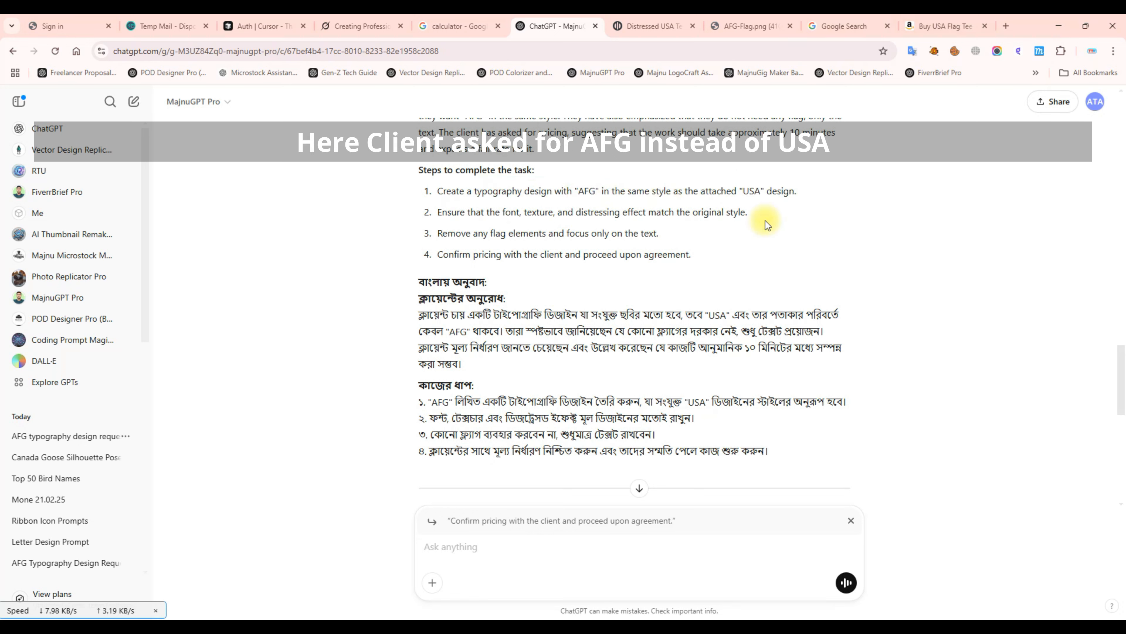
pyautogui.click(651, 26)
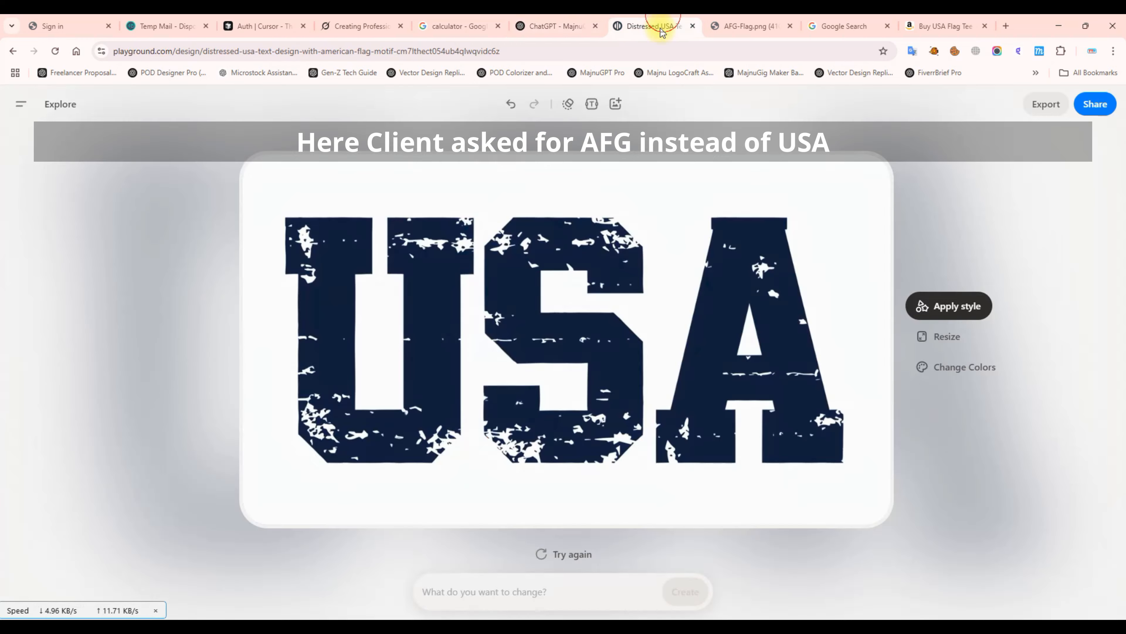
# Change the lettering text from USA to AFG with a Change text prompt.
pyautogui.click(509, 598)
pyautogui.click(410, 554)
pyautogui.write('AFG')
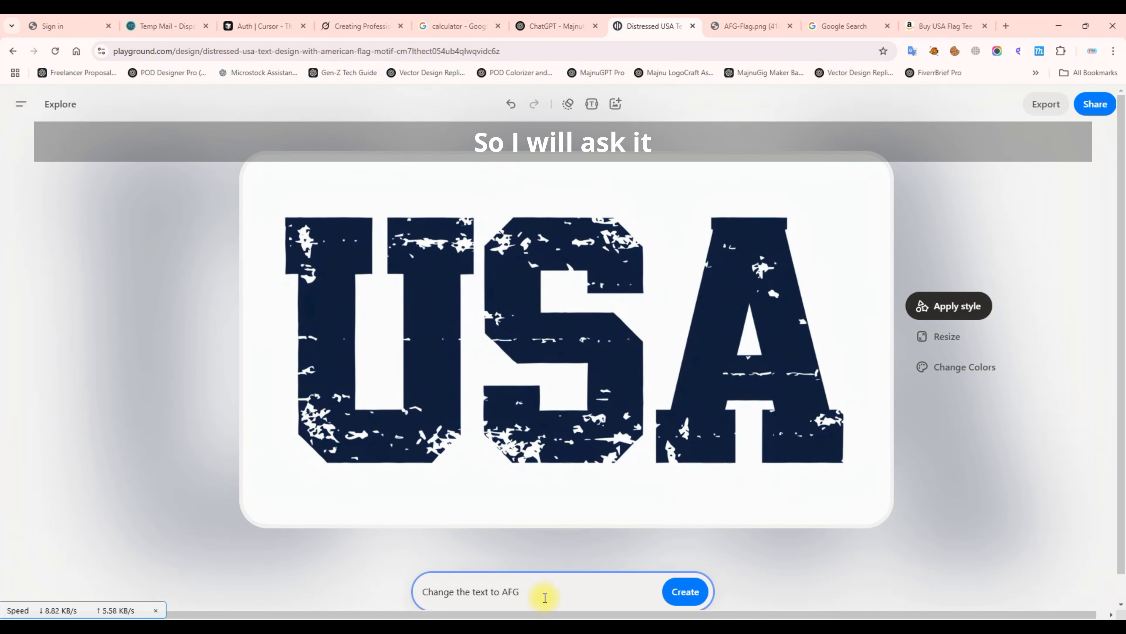
pyautogui.click(676, 592)
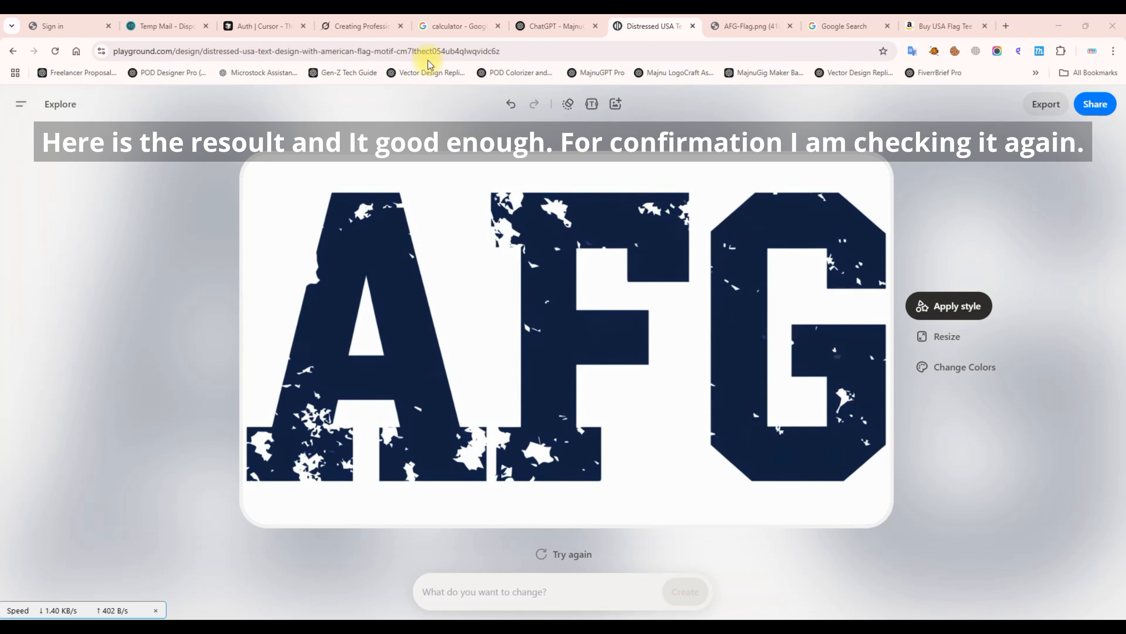
pyautogui.click(550, 26)
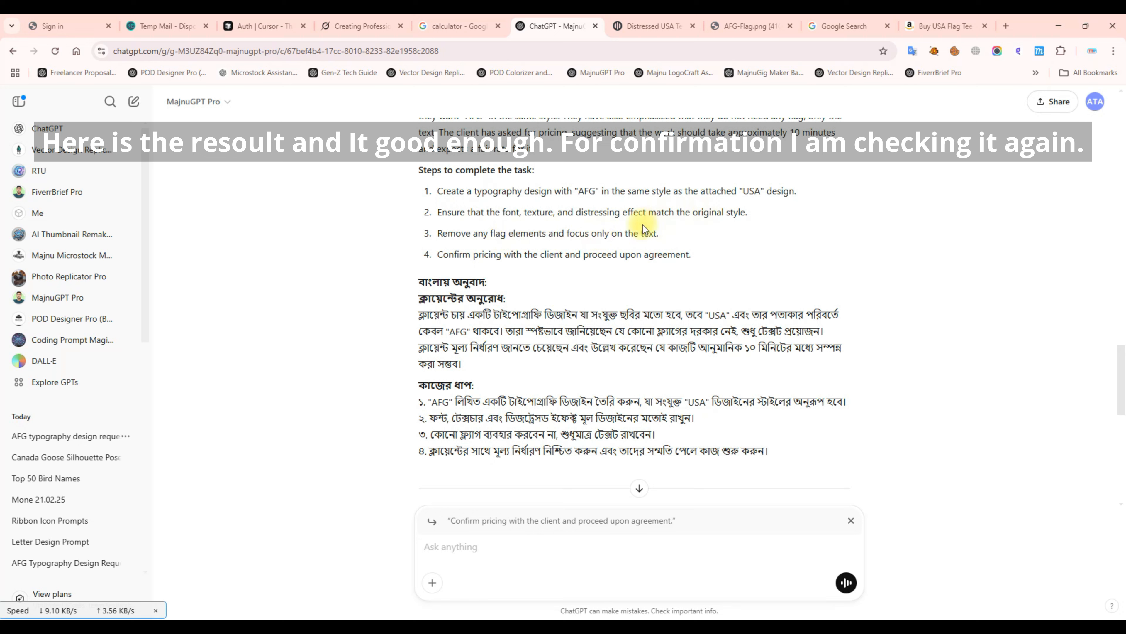
pyautogui.moveTo(465, 233); pyautogui.dragTo(674, 233)
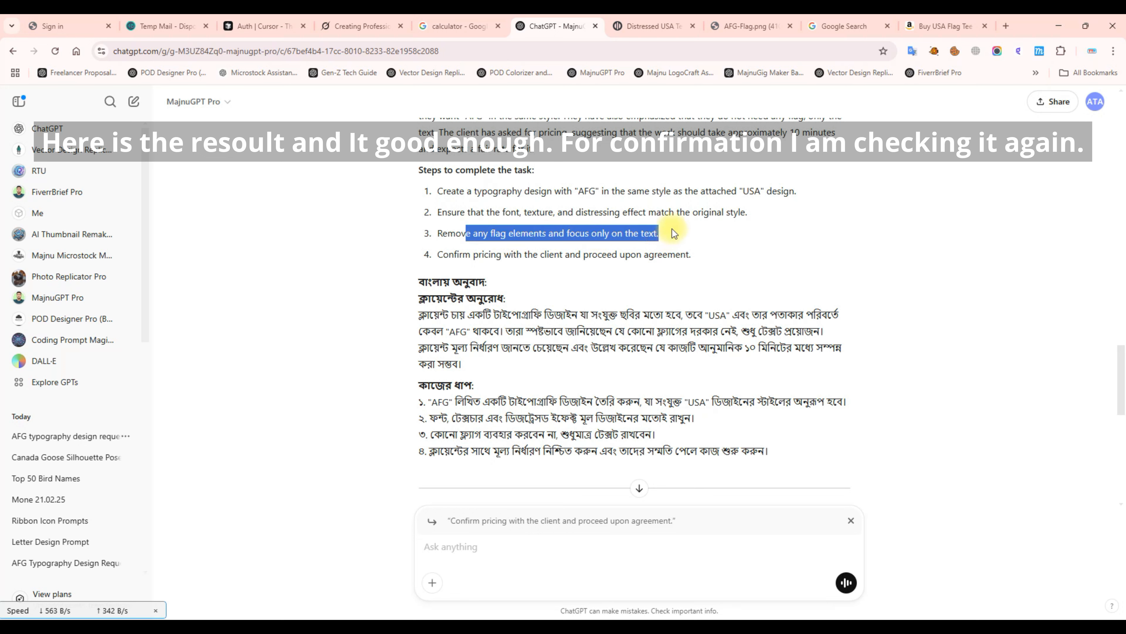
pyautogui.click(497, 254)
pyautogui.moveTo(449, 254); pyautogui.dragTo(709, 253)
pyautogui.click(652, 26)
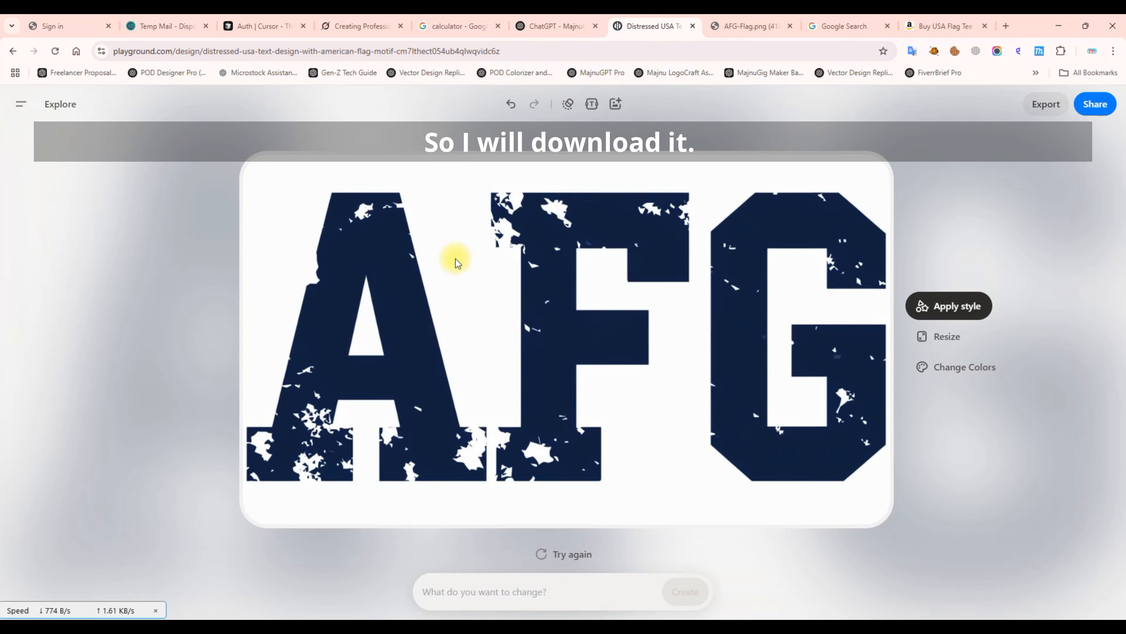
# Download the AFG design as PNG, regenerate it, and download the second version.
pyautogui.click(1046, 104)
pyautogui.click(995, 296)
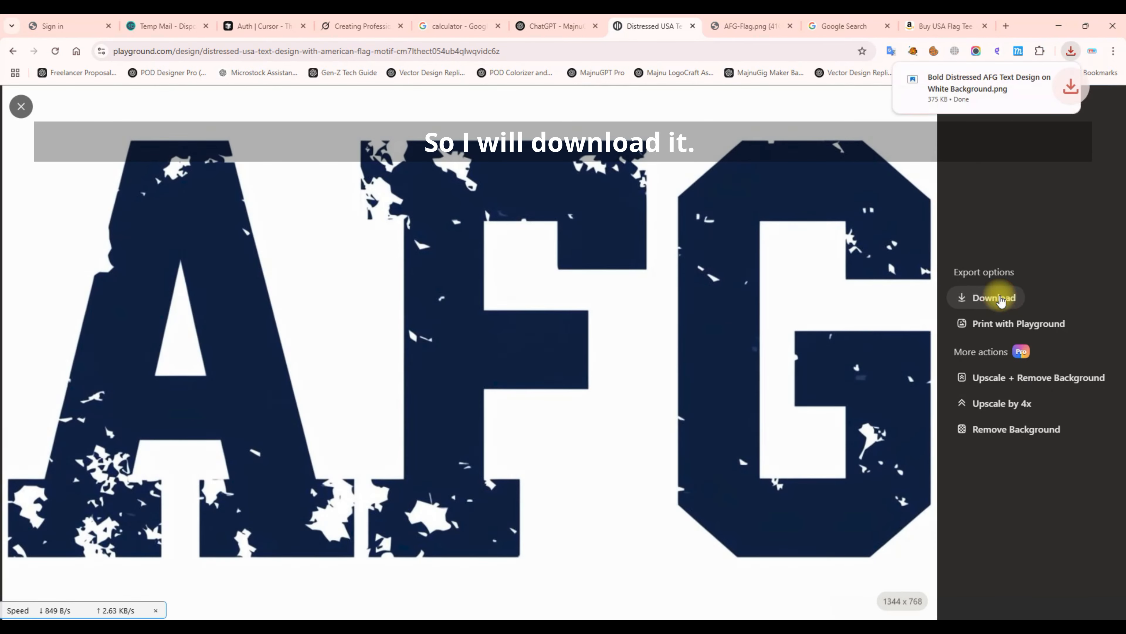
pyautogui.click(23, 107)
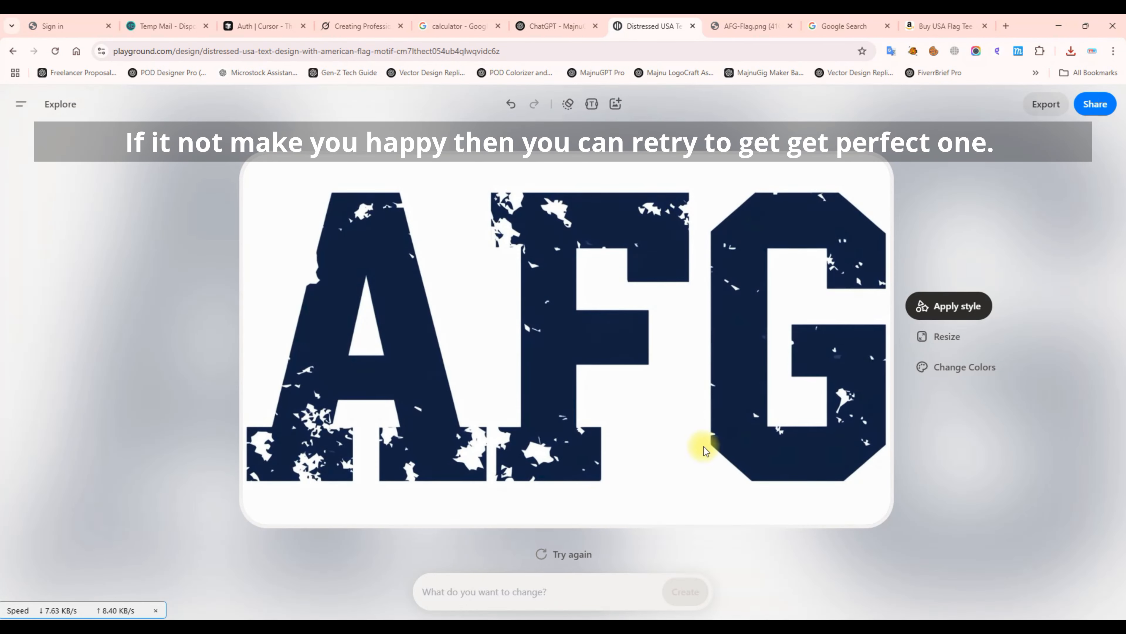
pyautogui.click(567, 551)
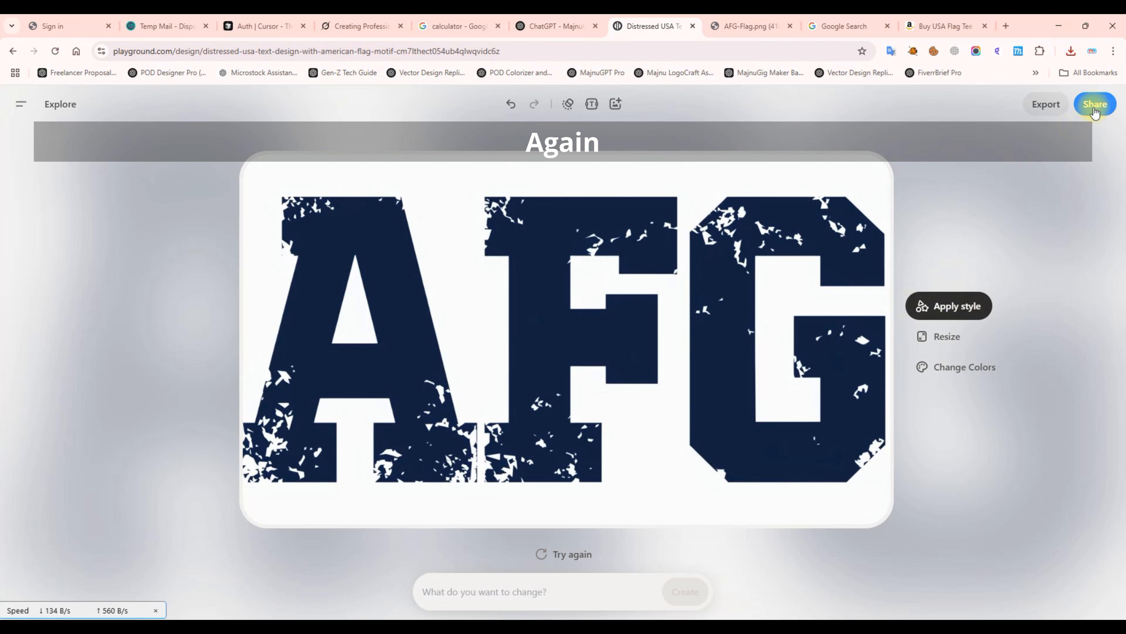
pyautogui.click(1043, 103)
pyautogui.click(993, 297)
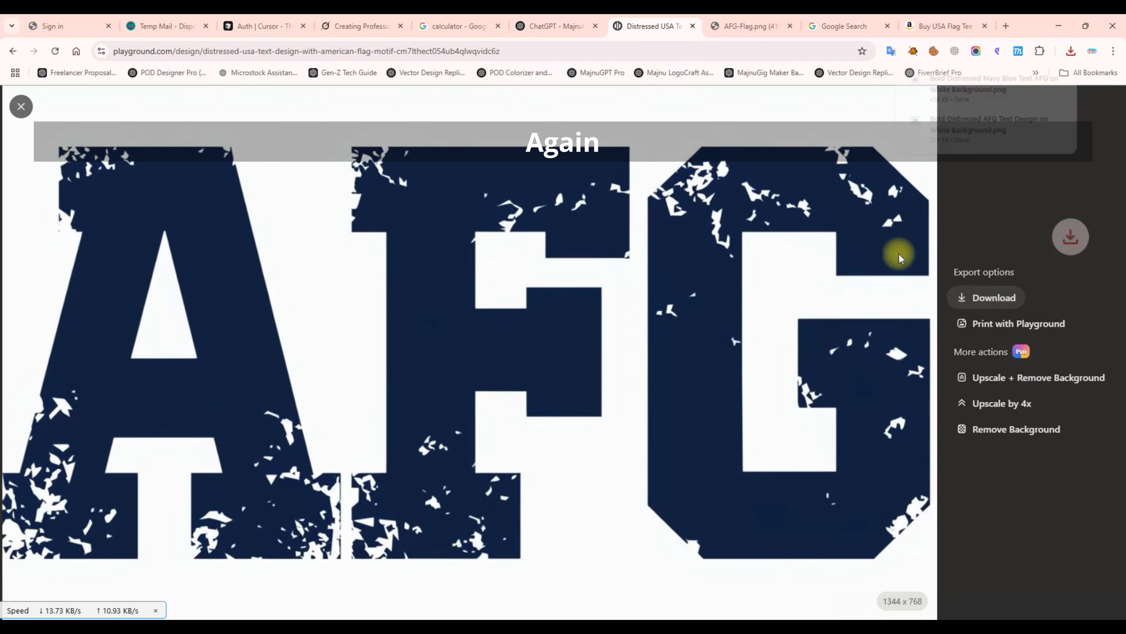
pyautogui.click(21, 106)
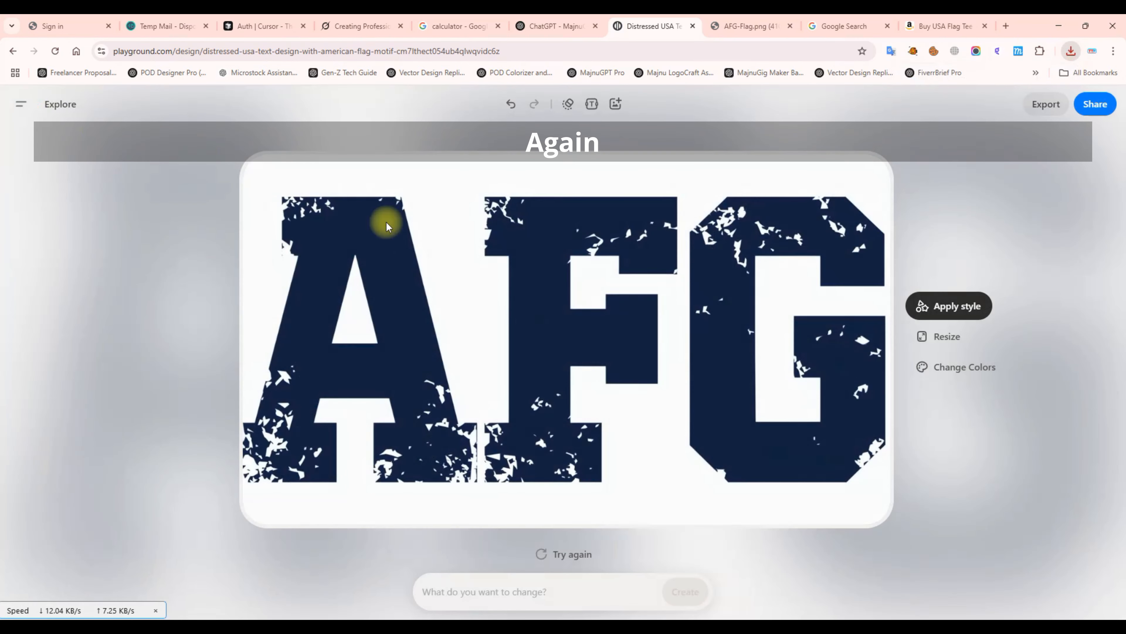
# Regenerate another AFG version, compare it with the USA shirt reference, and show the downloads.
pyautogui.click(564, 555)
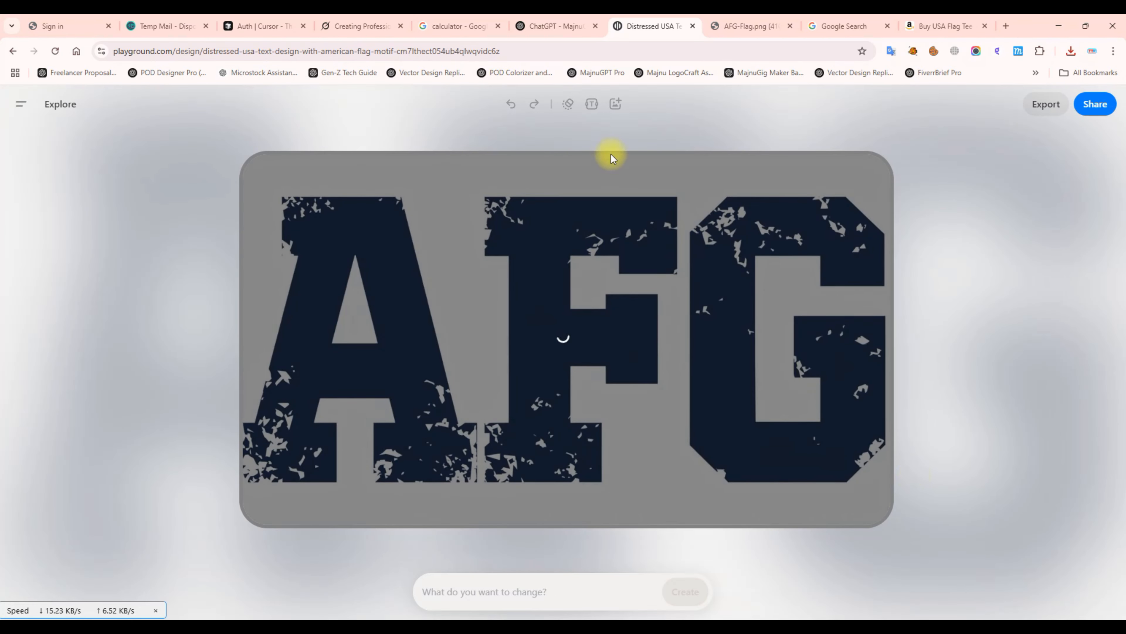
pyautogui.click(740, 22)
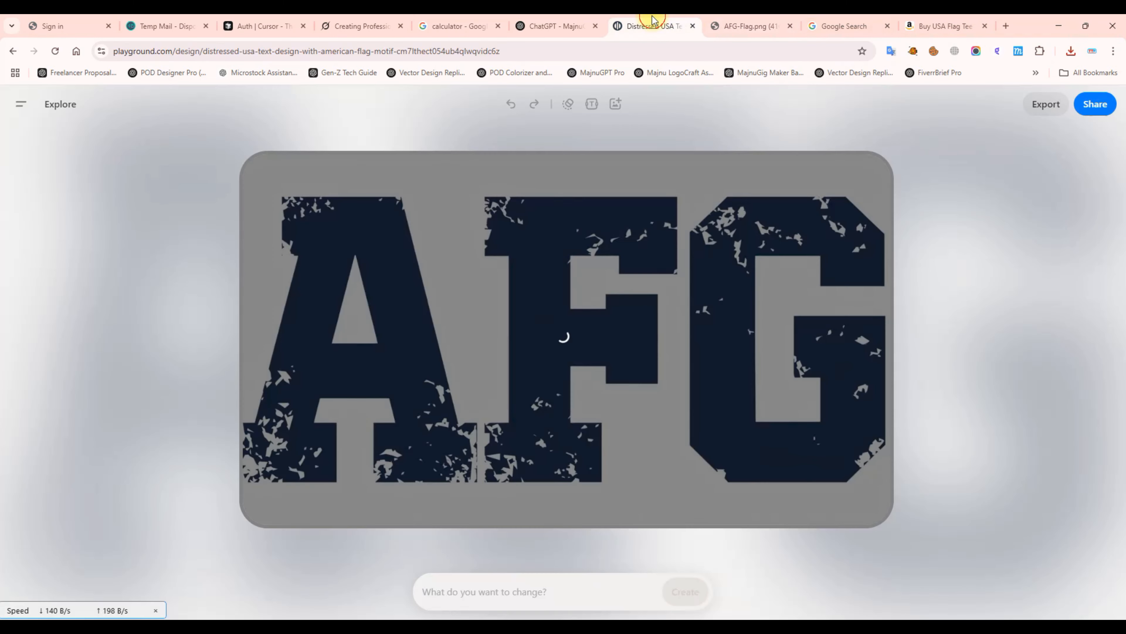
pyautogui.click(649, 23)
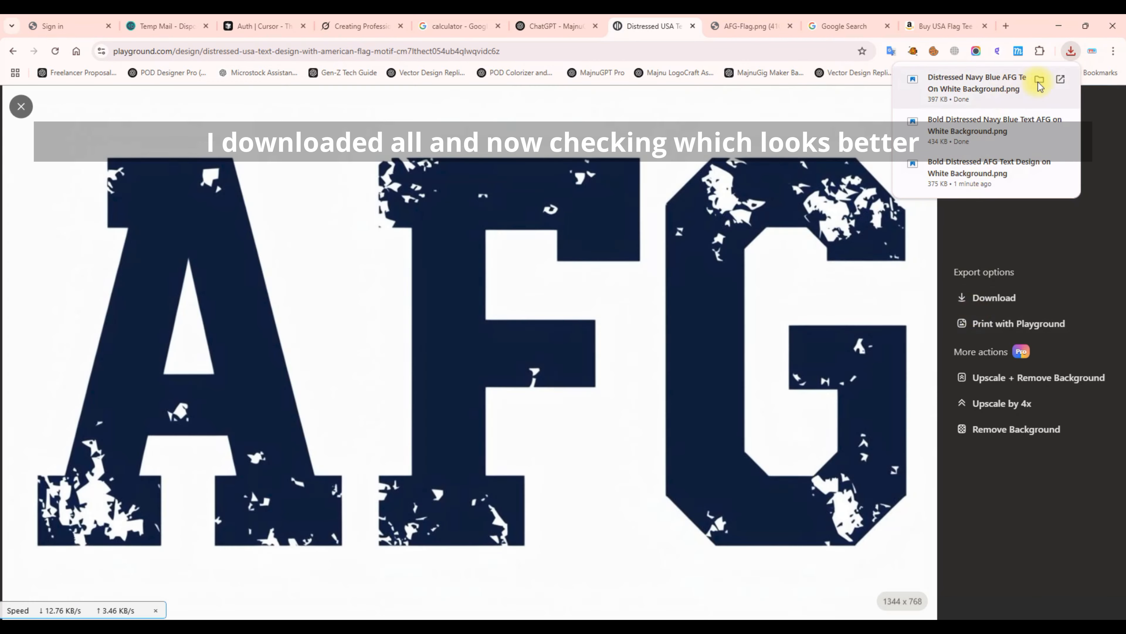
pyautogui.click(1033, 76)
# Compare the downloaded AFG variants in Windows Photo Viewer.
pyautogui.click(1042, 92)
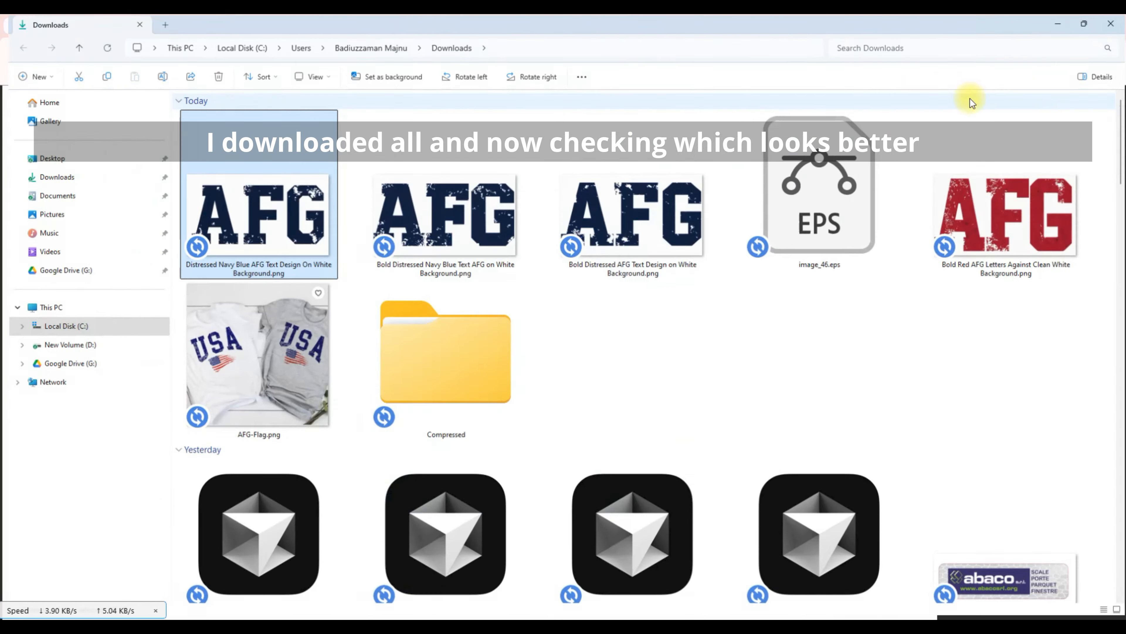
pyautogui.doubleClick(262, 202)
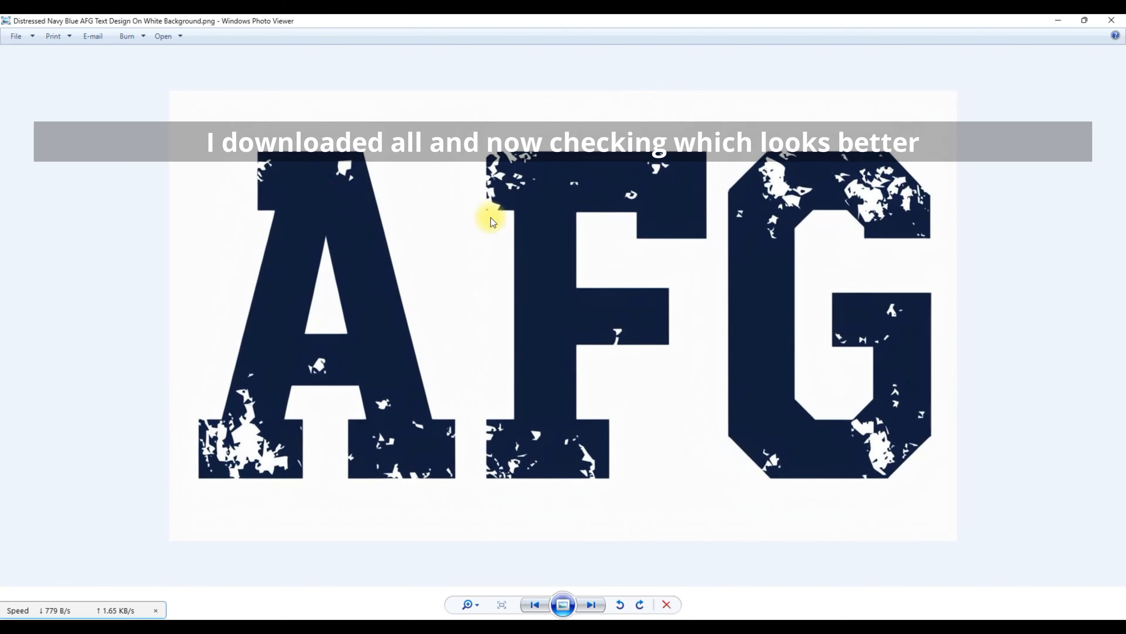
pyautogui.press('Right')
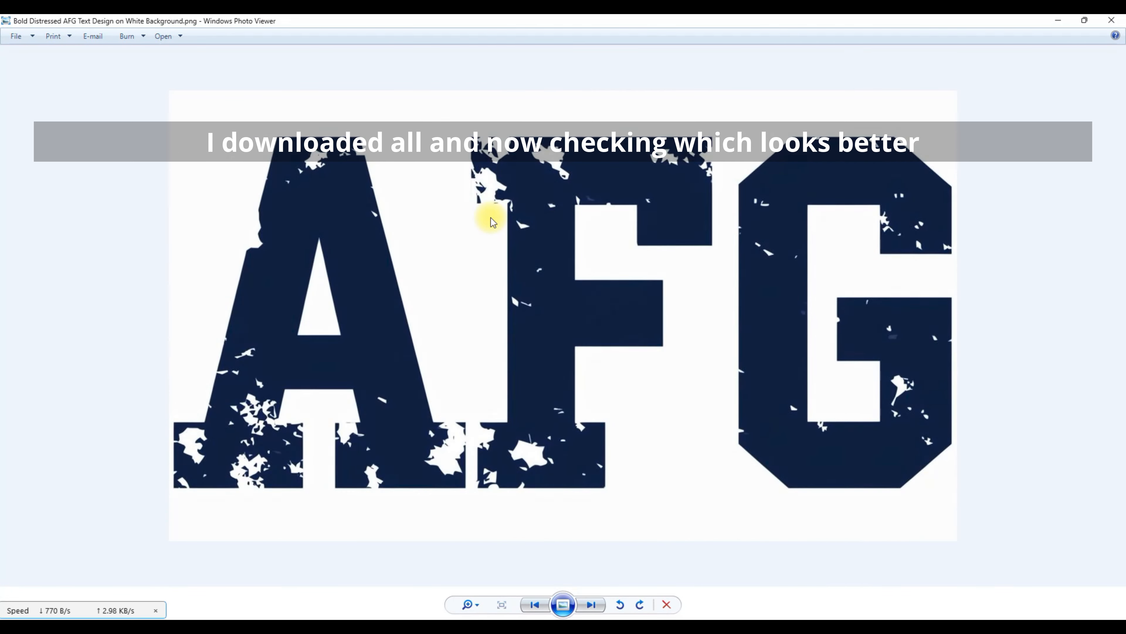
pyautogui.press('Left')
pyautogui.press('Left')
pyautogui.press('Right')
pyautogui.press('Right')
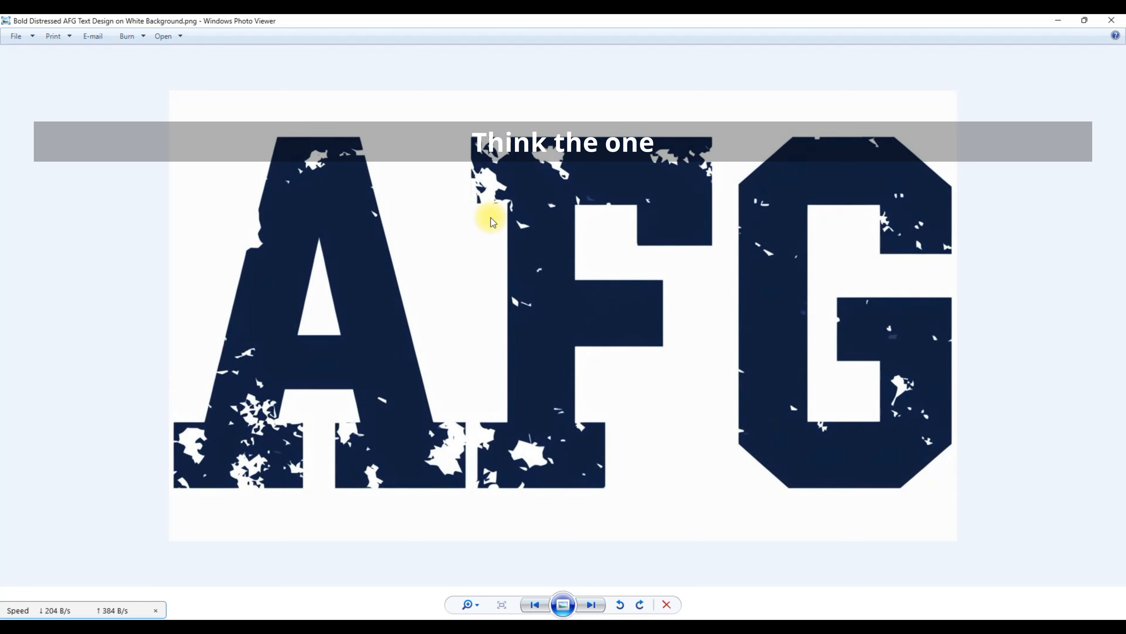
# Open the image's file location and select the Bold Distressed AFG file.
pyautogui.rightClick(623, 261)
pyautogui.click(670, 303)
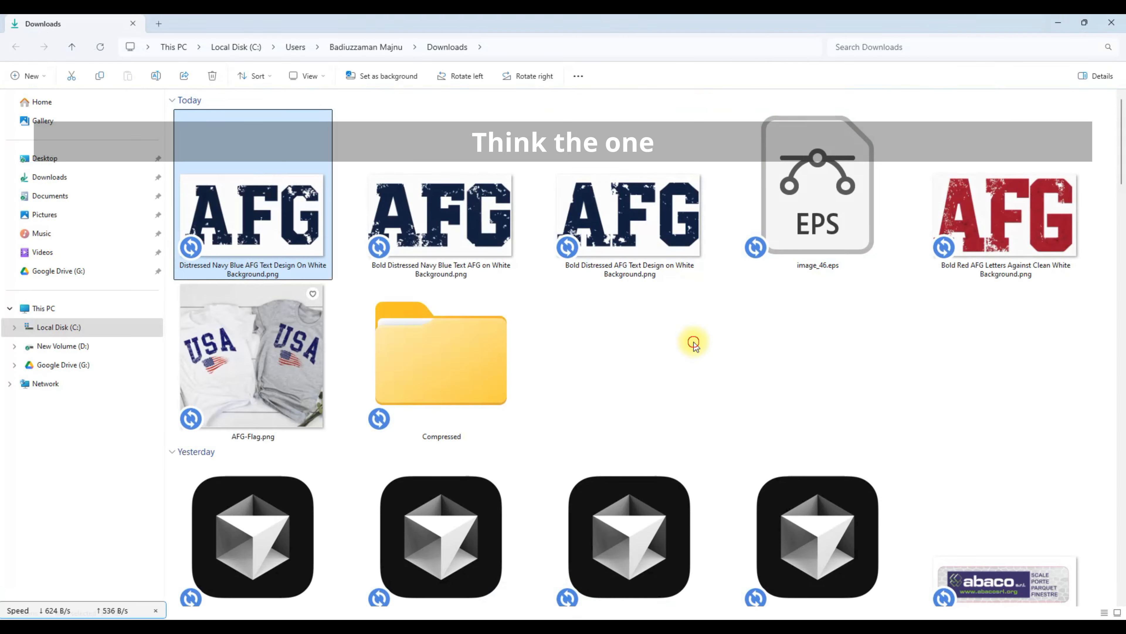
pyautogui.click(637, 167)
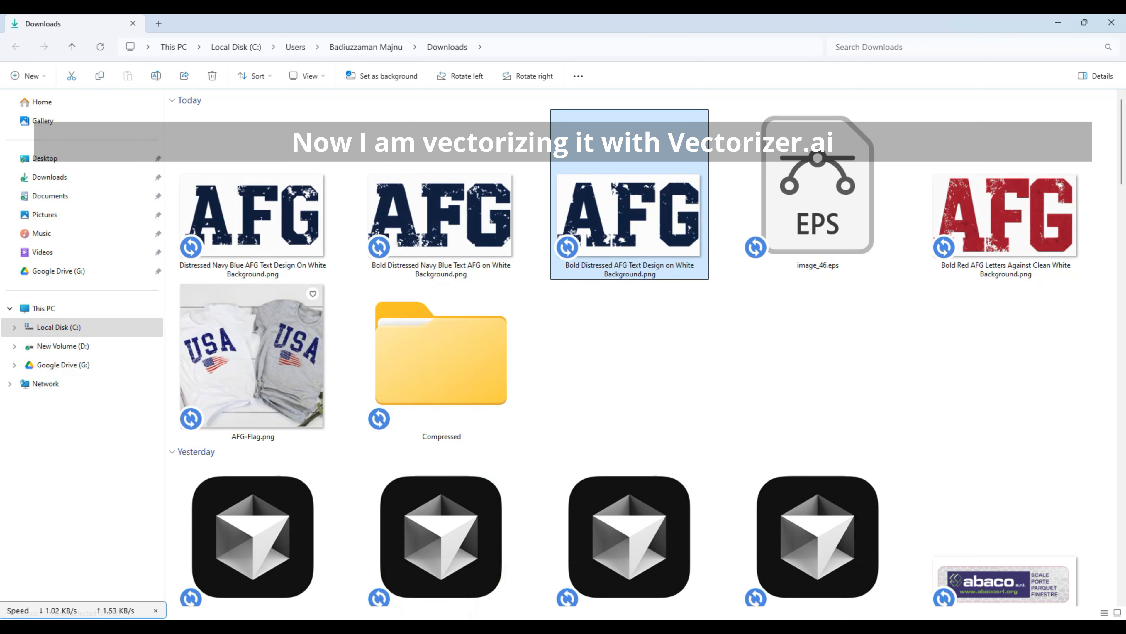
# Upload the Bold Distressed AFG PNG to Vectorizer.AI for tracing.
pyautogui.click(534, 626)
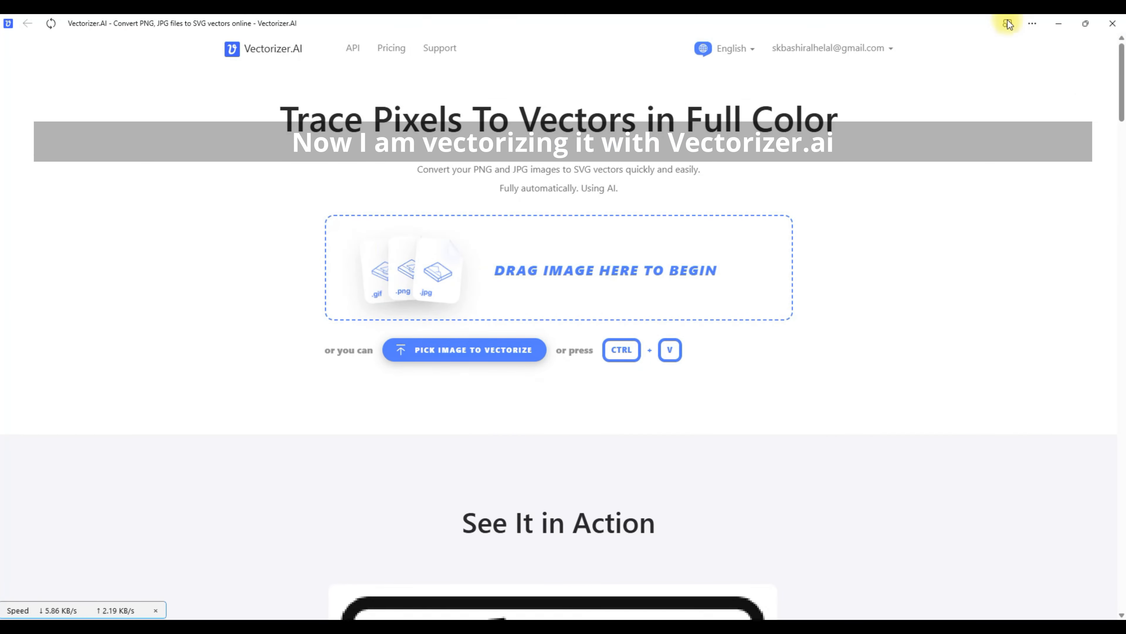
pyautogui.click(1059, 23)
pyautogui.moveTo(629, 196); pyautogui.dragTo(524, 283)
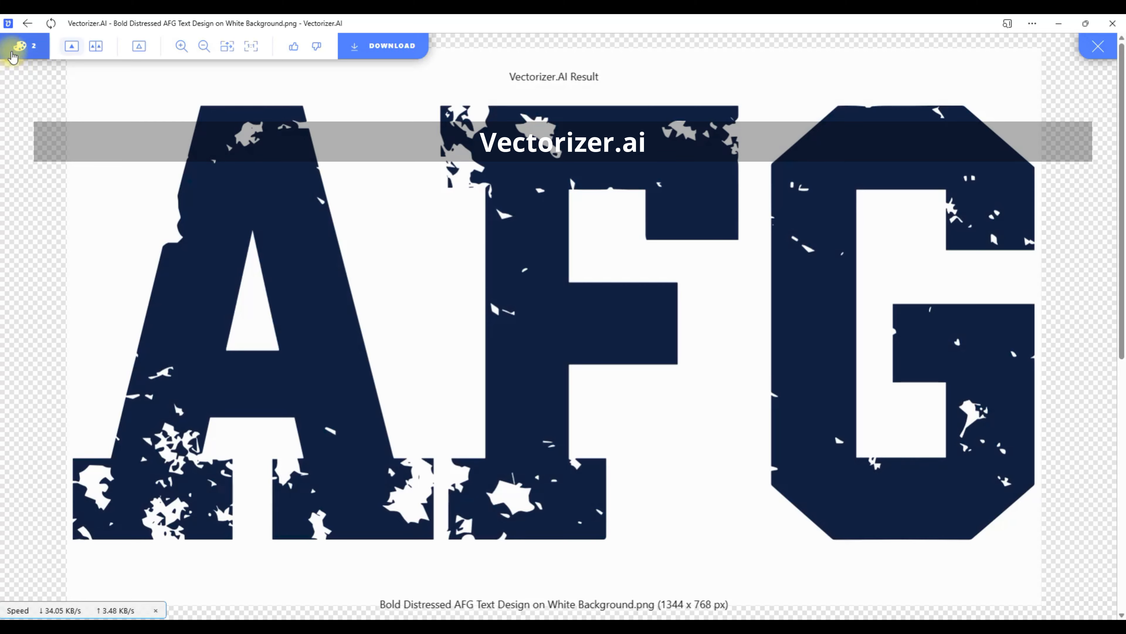
# Check the traced result's navy-and-white palette and download the vector as EPS.
pyautogui.click(18, 47)
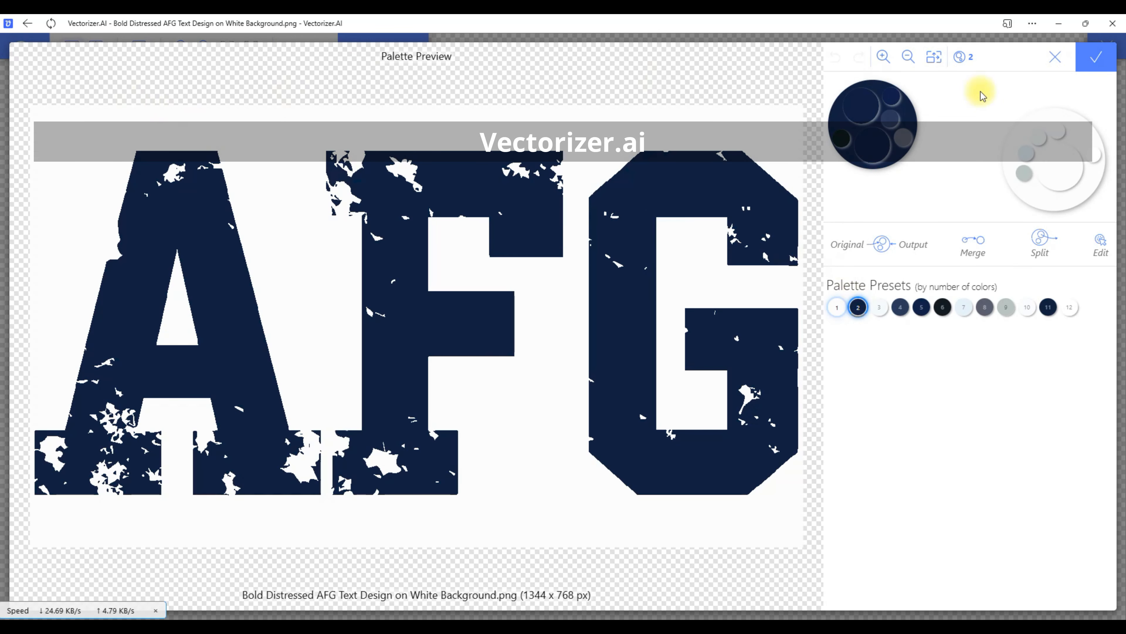
pyautogui.click(1056, 58)
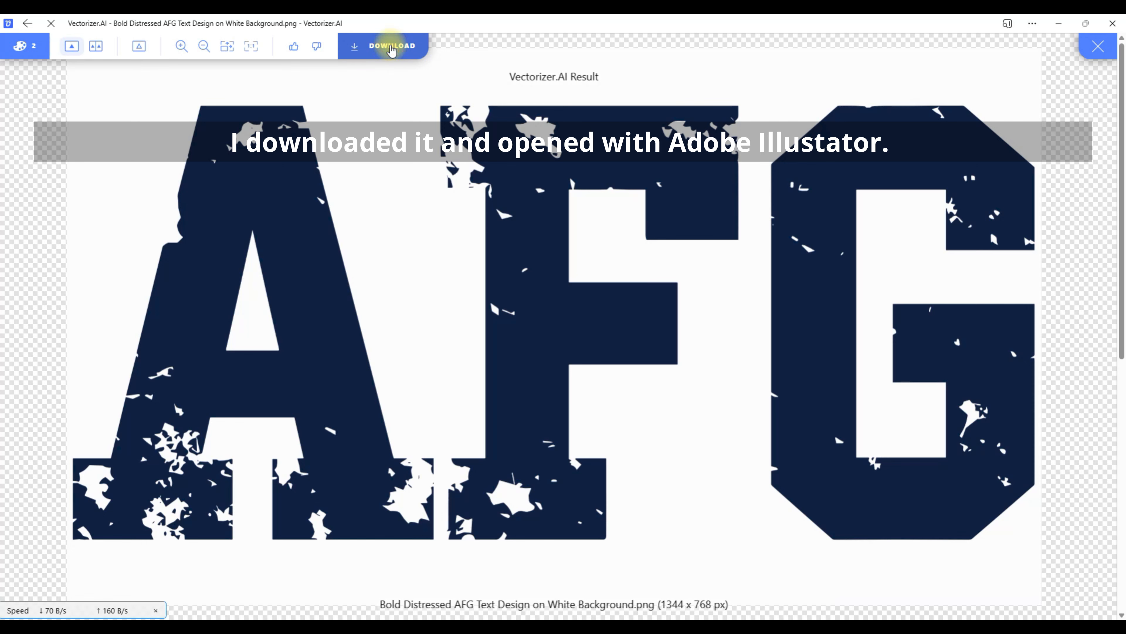
pyautogui.click(386, 46)
pyautogui.click(578, 485)
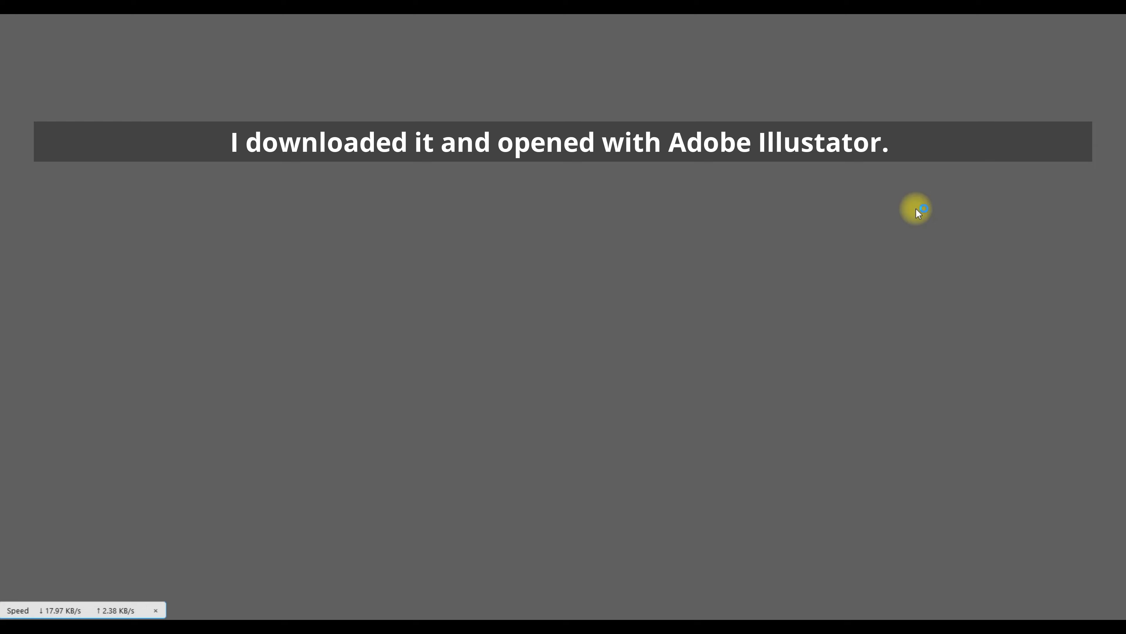
# Select the AFG artwork in the opened EPS and expand it into plain shapes.
pyautogui.scroll(3, 670, 235)
pyautogui.scroll(-5, 671, 235)
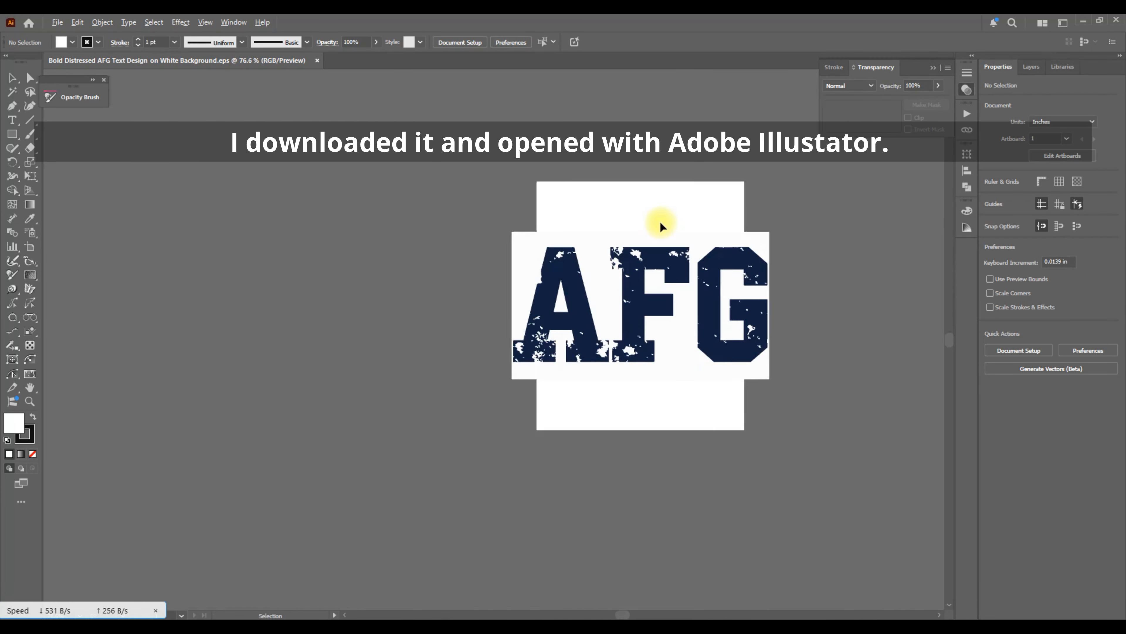
pyautogui.click(673, 274)
pyautogui.scroll(3, 641, 214)
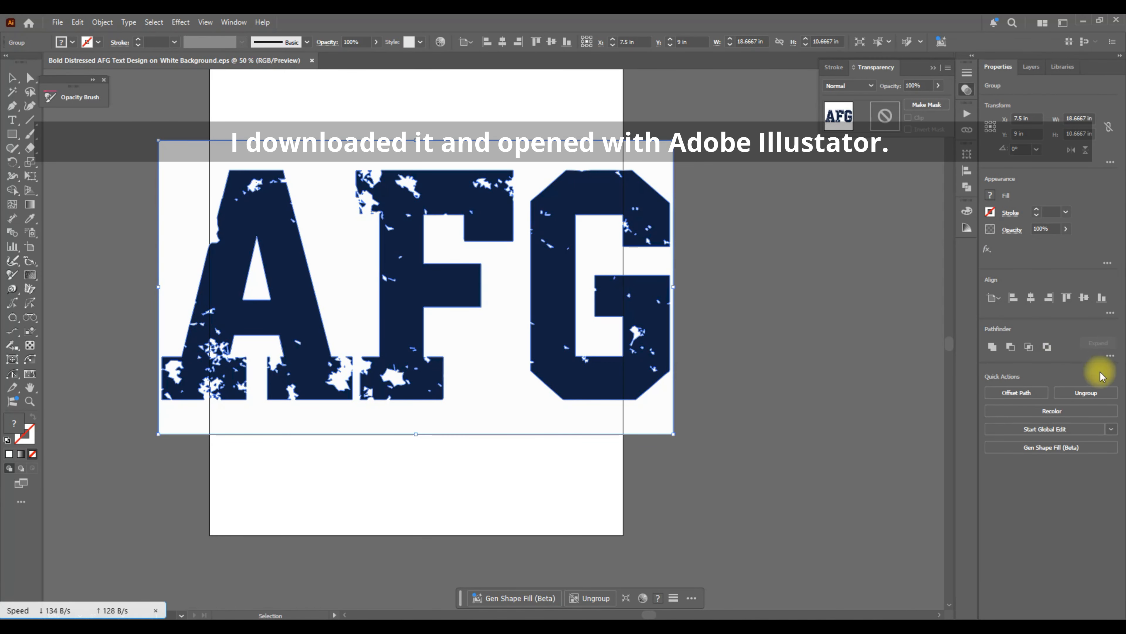
pyautogui.click(1109, 357)
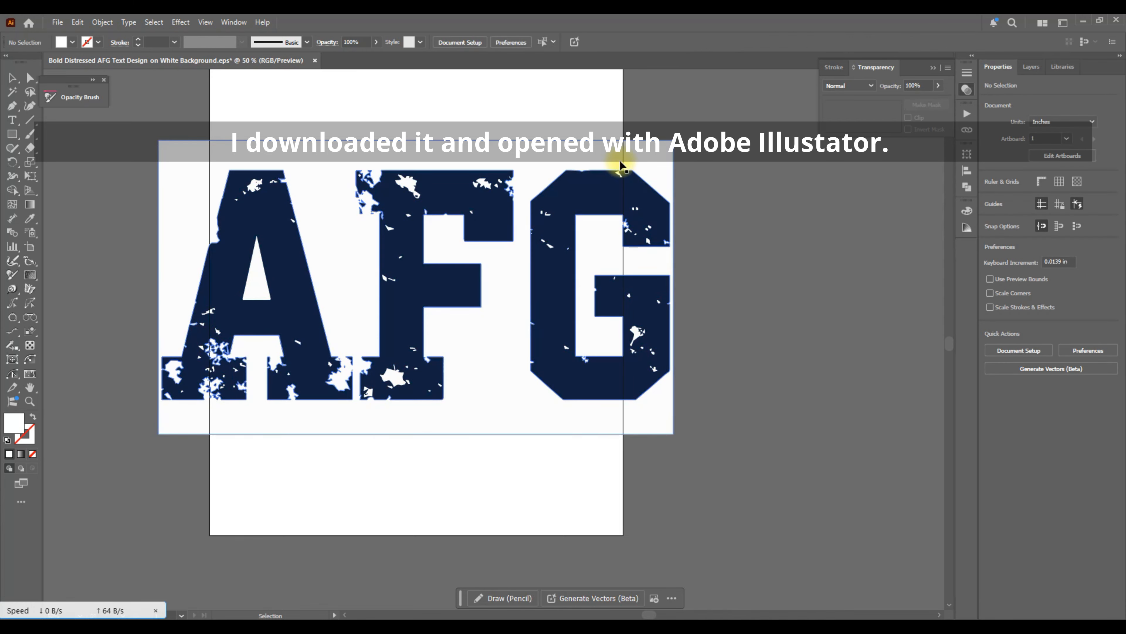
# Inside the isolated AFG group, Magic Wand-select the white background and specks, then delete them.
pyautogui.doubleClick(580, 161)
pyautogui.click(12, 92)
pyautogui.click(648, 237)
pyautogui.press('Delete')
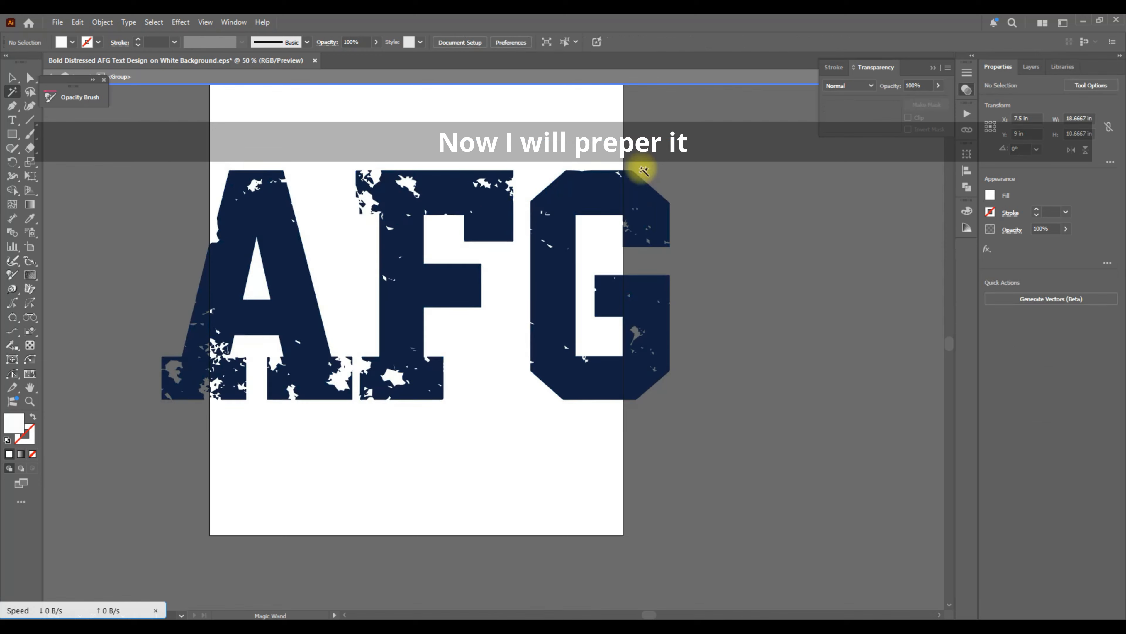
pyautogui.click(658, 83)
pyautogui.click(12, 78)
# Scale the AFG lettering down proportionally on the artboard.
pyautogui.scroll(4, 505, 279)
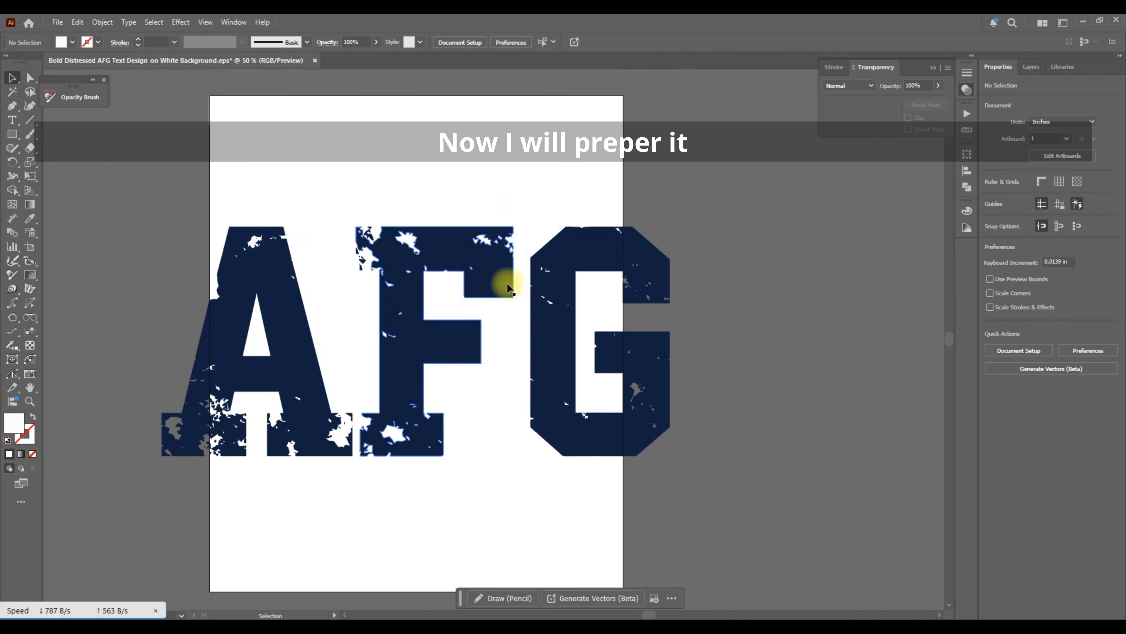
pyautogui.click(508, 284)
pyautogui.moveTo(666, 343); pyautogui.dragTo(585, 342)
pyautogui.click(709, 366)
# Inspect the resized AFG lettering by selecting and deselecting it.
pyautogui.scroll(-3, 505, 290)
pyautogui.scroll(2, 505, 290)
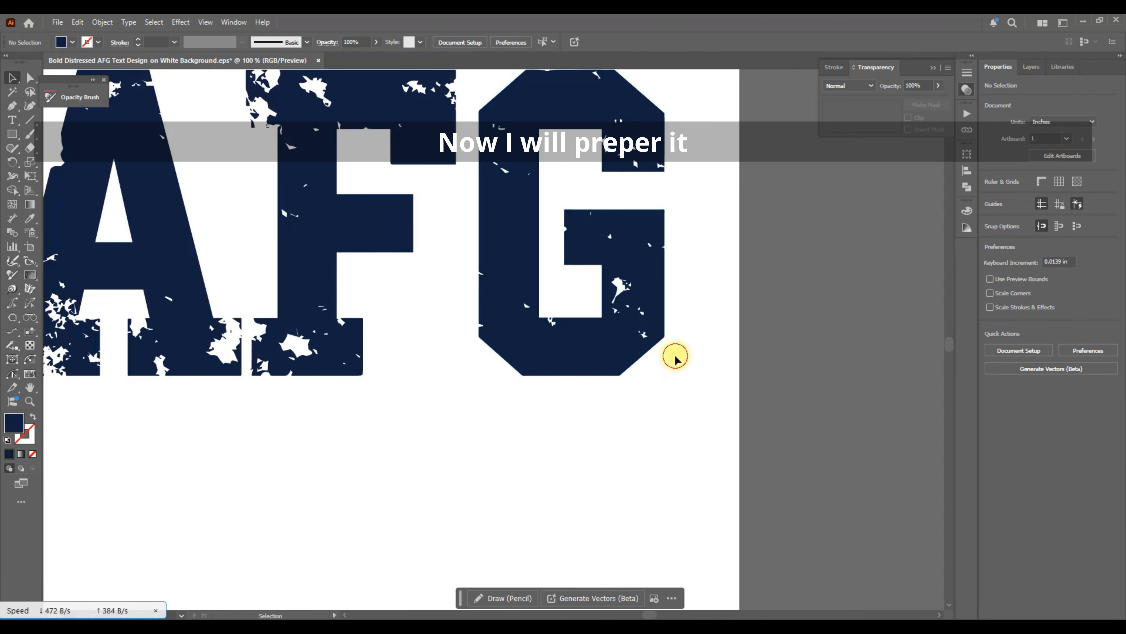
pyautogui.scroll(-2, 673, 356)
pyautogui.hscroll(2, 656, 346)
pyautogui.scroll(2, 624, 311)
pyautogui.click(555, 292)
pyautogui.click(719, 310)
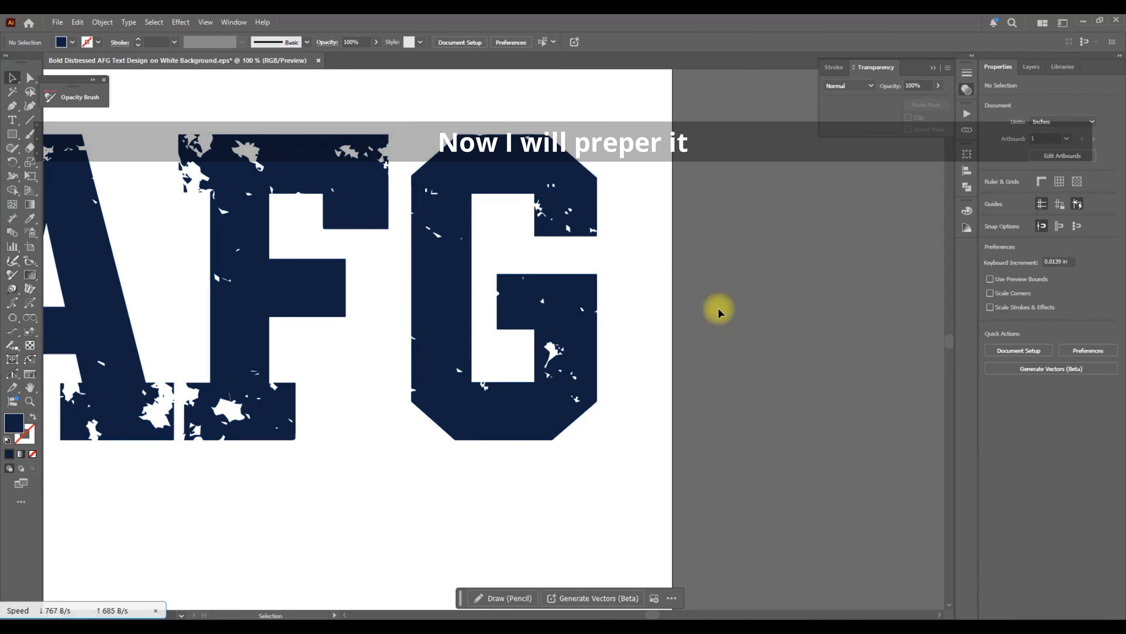
pyautogui.scroll(-3, 718, 310)
pyautogui.scroll(-2, 717, 310)
pyautogui.hscroll(-2, 665, 301)
pyautogui.scroll(2, 576, 284)
pyautogui.click(550, 293)
pyautogui.click(580, 427)
pyautogui.click(558, 289)
pyautogui.click(602, 438)
pyautogui.scroll(1, 602, 439)
pyautogui.scroll(-2, 600, 439)
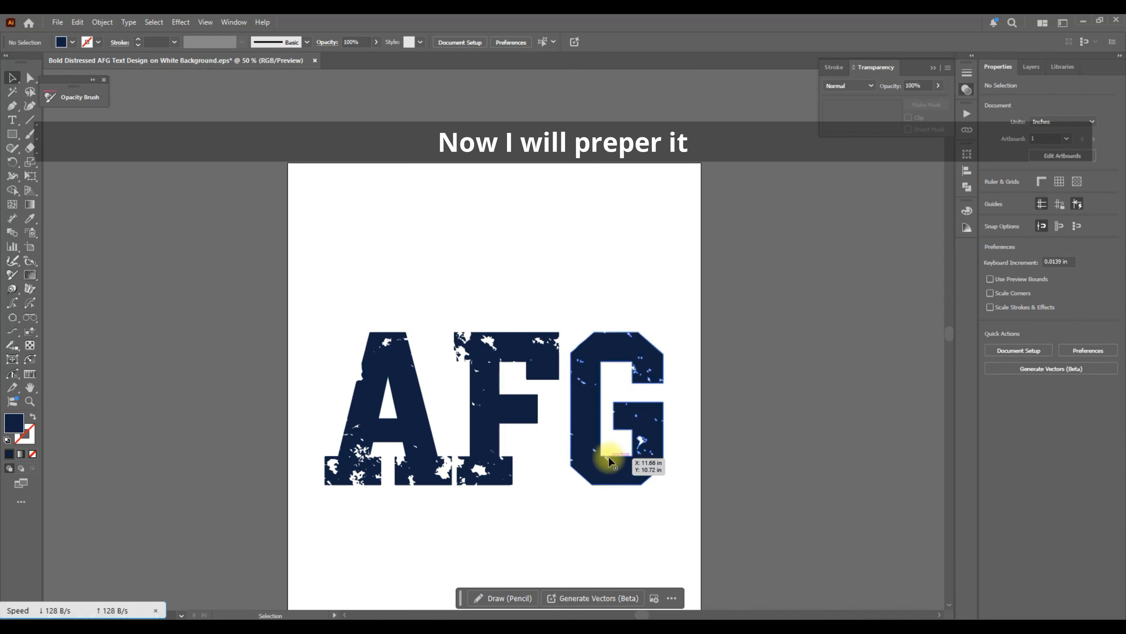
# Reselect the AFG group, dismiss its context menu, and bring up the clipboard history.
pyautogui.click(596, 424)
pyautogui.rightClick(586, 401)
pyautogui.click(796, 509)
pyautogui.scroll(-2, 733, 458)
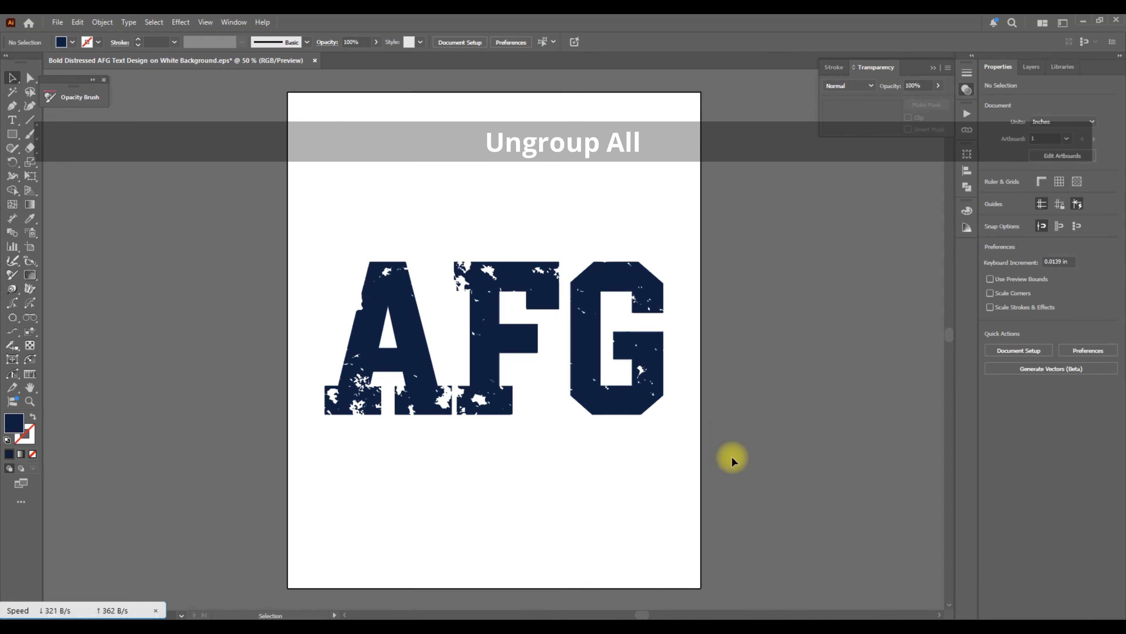
pyautogui.click(638, 391)
pyautogui.click(774, 390)
pyautogui.scroll(-1, 775, 390)
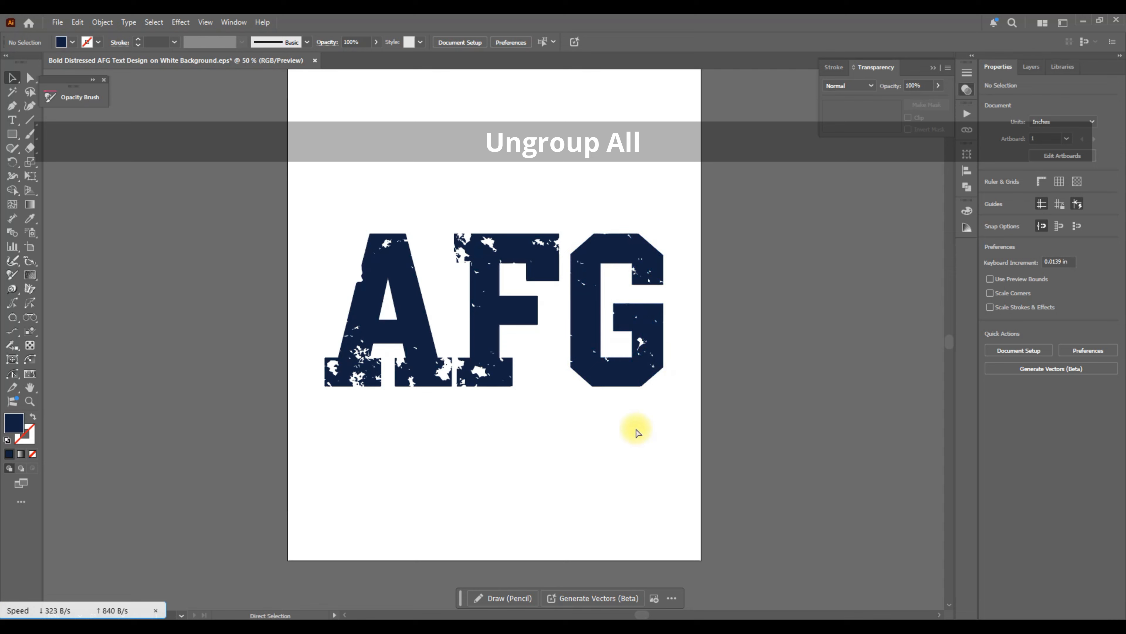
pyautogui.hotkey('ctrl', '`')
# Paste the USA reference beside the artboard and eyedropper its blue onto the AFG lettering.
pyautogui.doubleClick(508, 284)
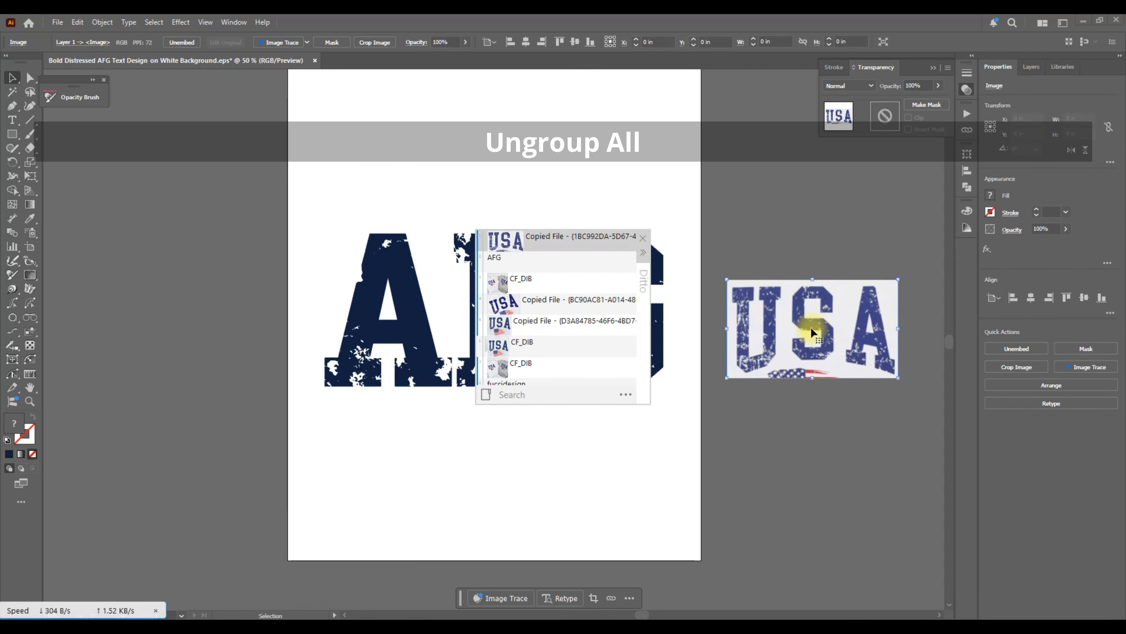
pyautogui.scroll(-4, 890, 391)
pyautogui.scroll(3, 892, 325)
pyautogui.scroll(2, 892, 325)
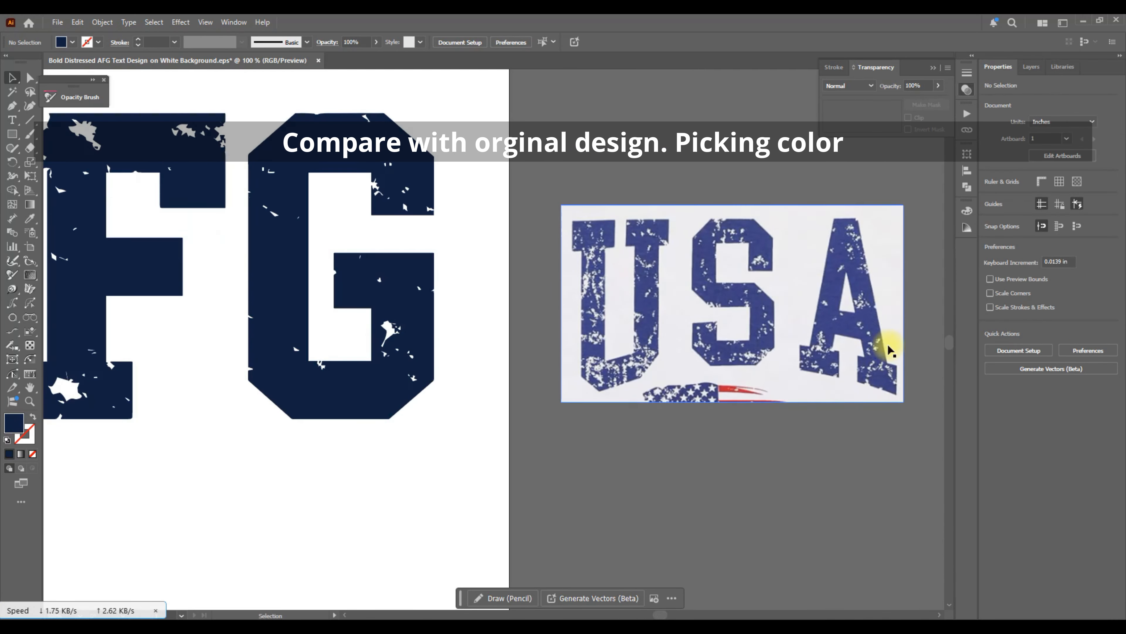
pyautogui.scroll(-2, 887, 343)
pyautogui.hscroll(5, 881, 349)
pyautogui.click(736, 328)
pyautogui.click(572, 329)
pyautogui.click(25, 219)
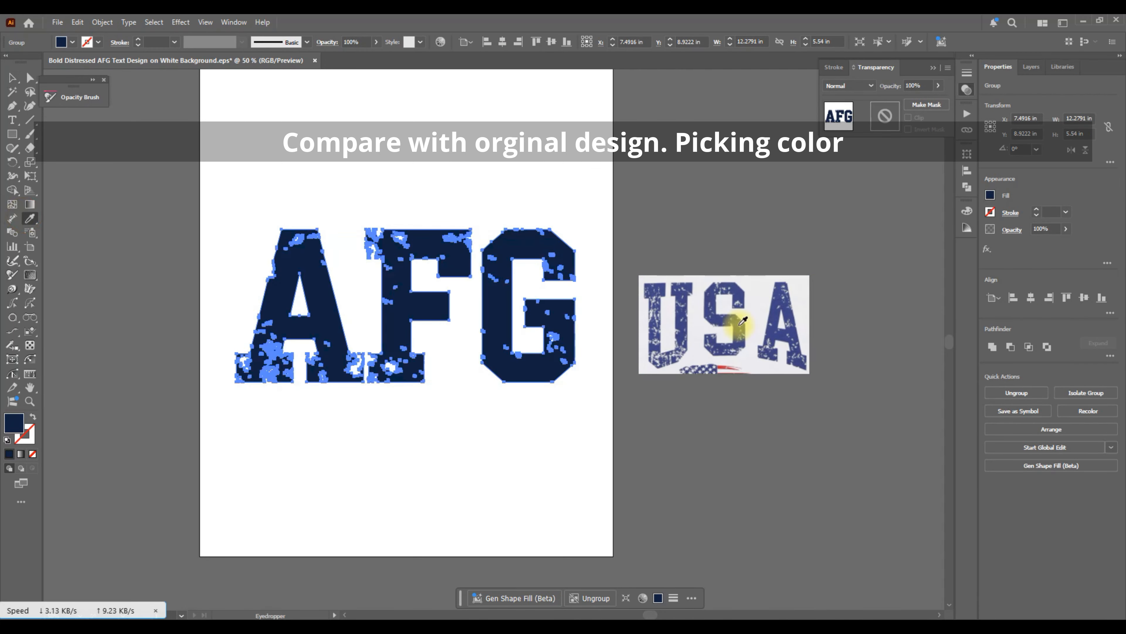
pyautogui.scroll(2, 748, 330)
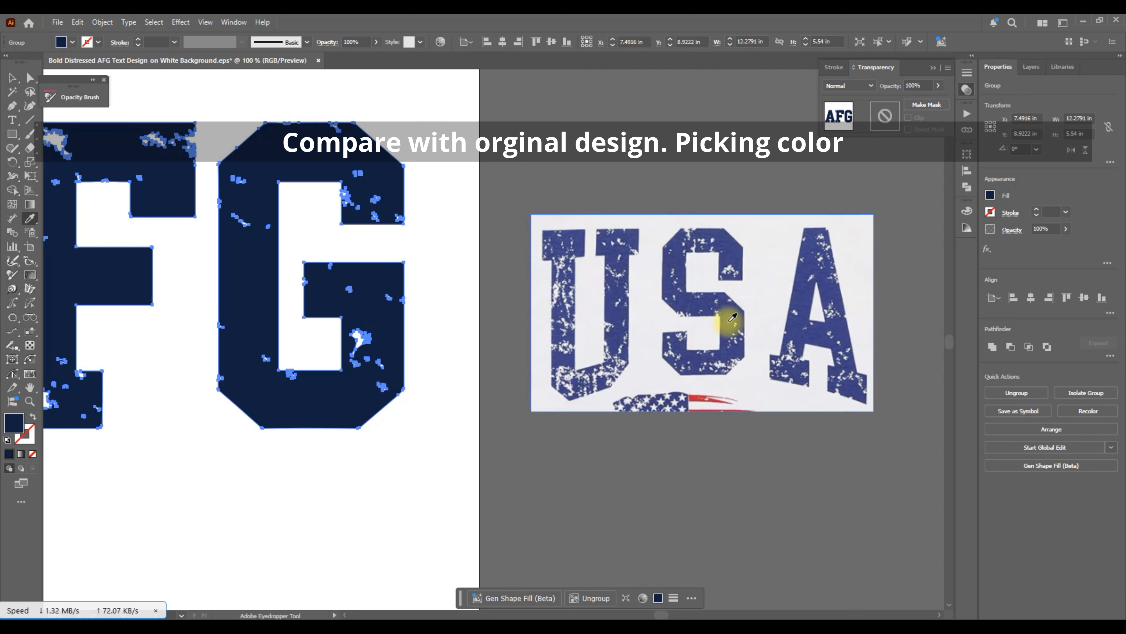
pyautogui.click(729, 321)
pyautogui.keyDown('ctrl'); pyautogui.click(692, 500); pyautogui.keyUp('ctrl')
# Paste the two-shirt photo from clipboard history and move it to the right.
pyautogui.hotkey('ctrl', '`')
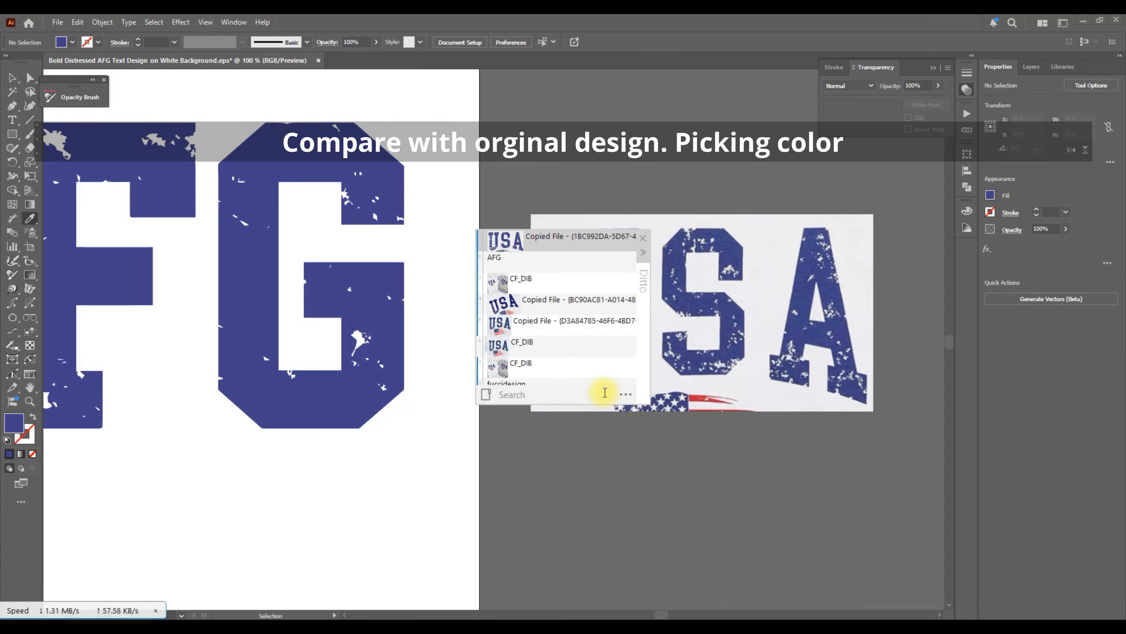
pyautogui.doubleClick(504, 284)
pyautogui.moveTo(704, 516); pyautogui.dragTo(784, 517)
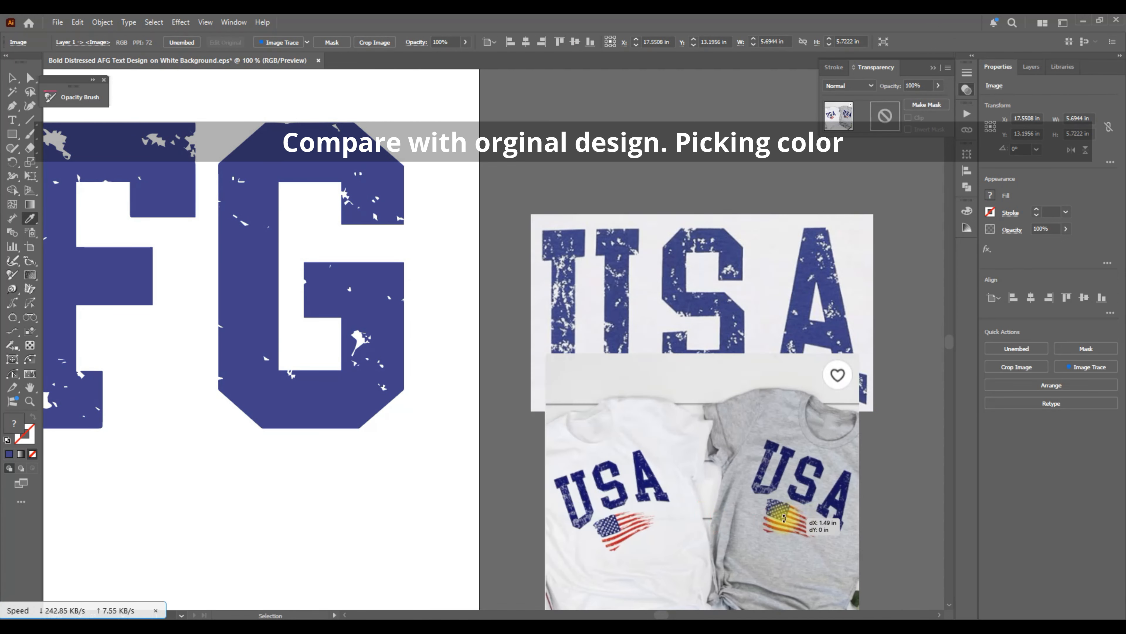
pyautogui.hscroll(-2, 691, 463)
pyautogui.scroll(-1, 542, 432)
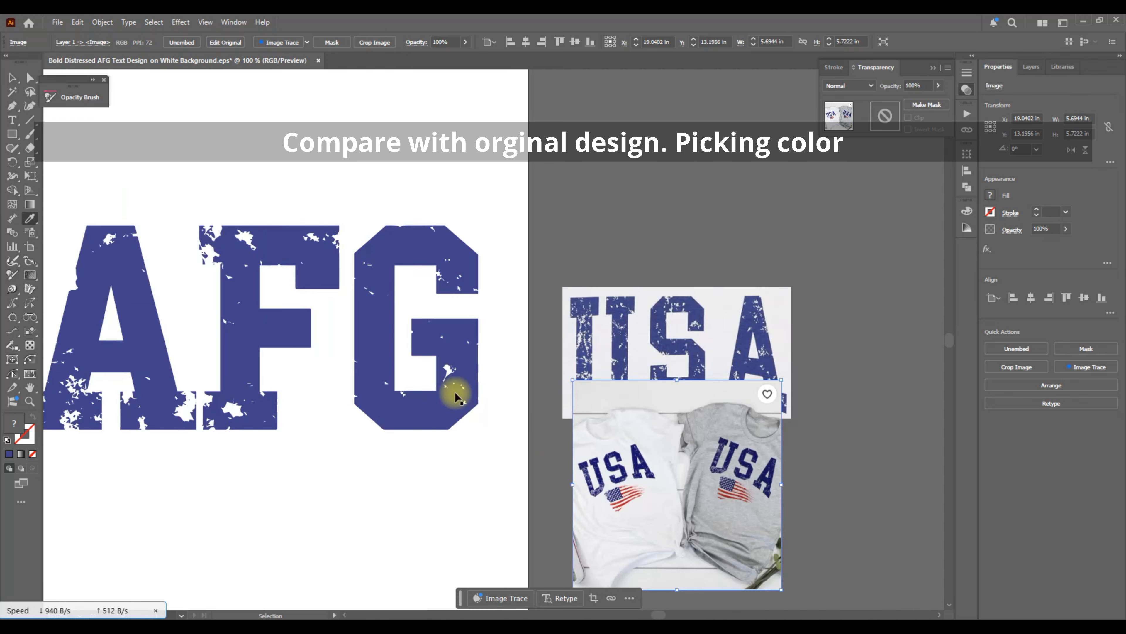
pyautogui.hotkey('ctrl', 'z')
pyautogui.hotkey('ctrl', 'shift', 'z')
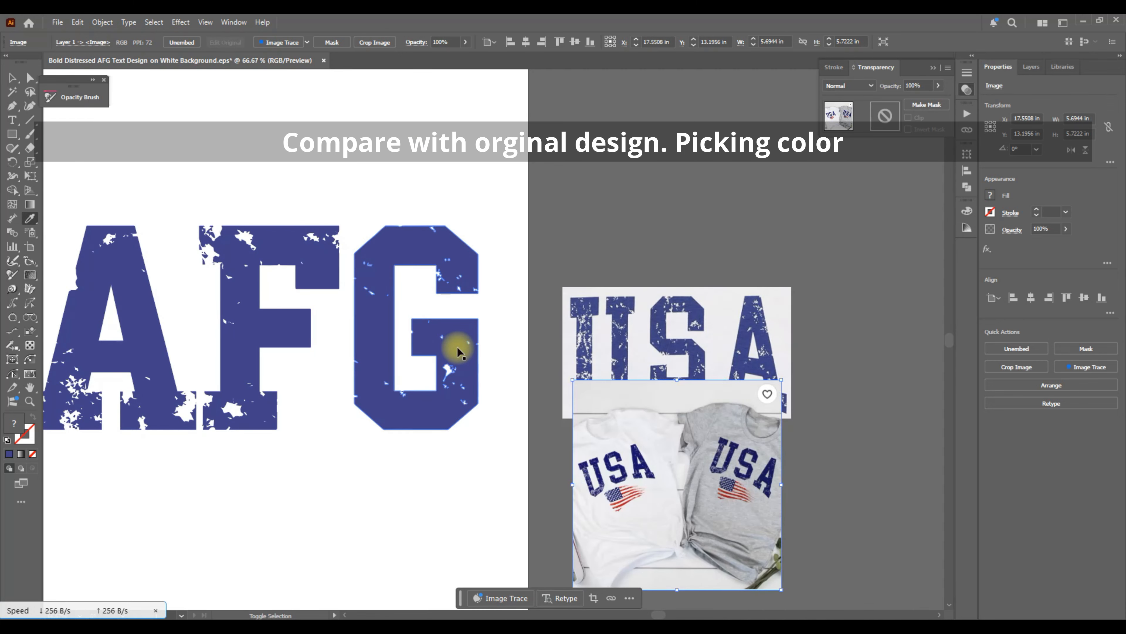
# Recolour the AFG lettering with the shirt's dark navy using the Eyedropper.
pyautogui.keyDown('ctrl'); pyautogui.click(456, 347); pyautogui.keyUp('ctrl')
pyautogui.click(598, 464)
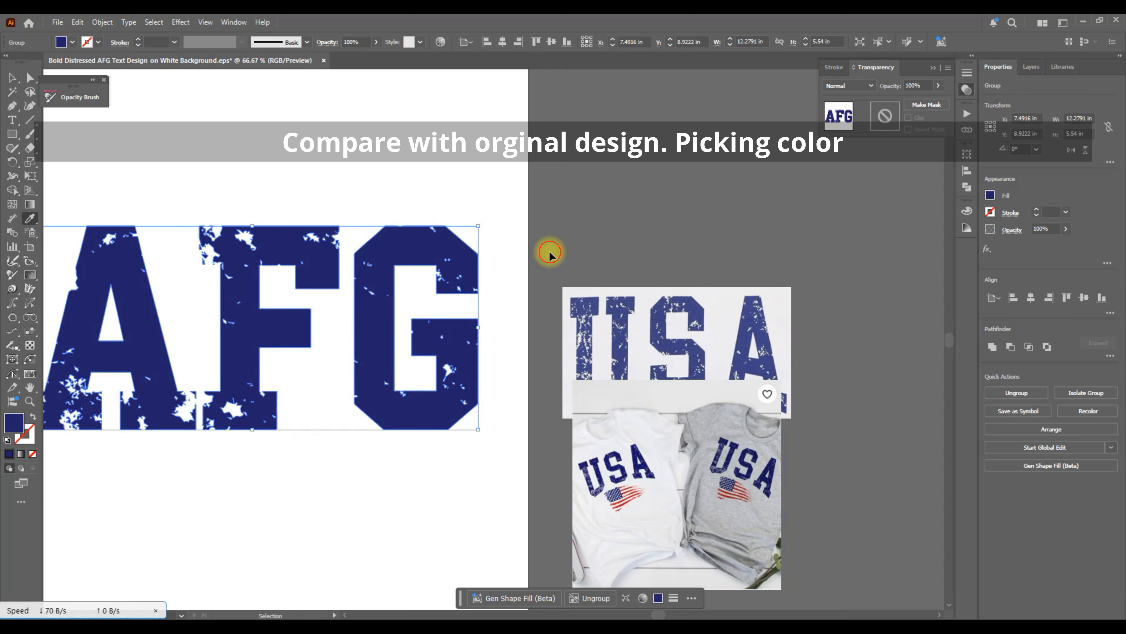
pyautogui.keyDown('ctrl'); pyautogui.click(549, 252); pyautogui.keyUp('ctrl')
pyautogui.hscroll(-2, 548, 251)
# With the Selection tool, drag the shirt photo into place below the USA reference.
pyautogui.click(12, 77)
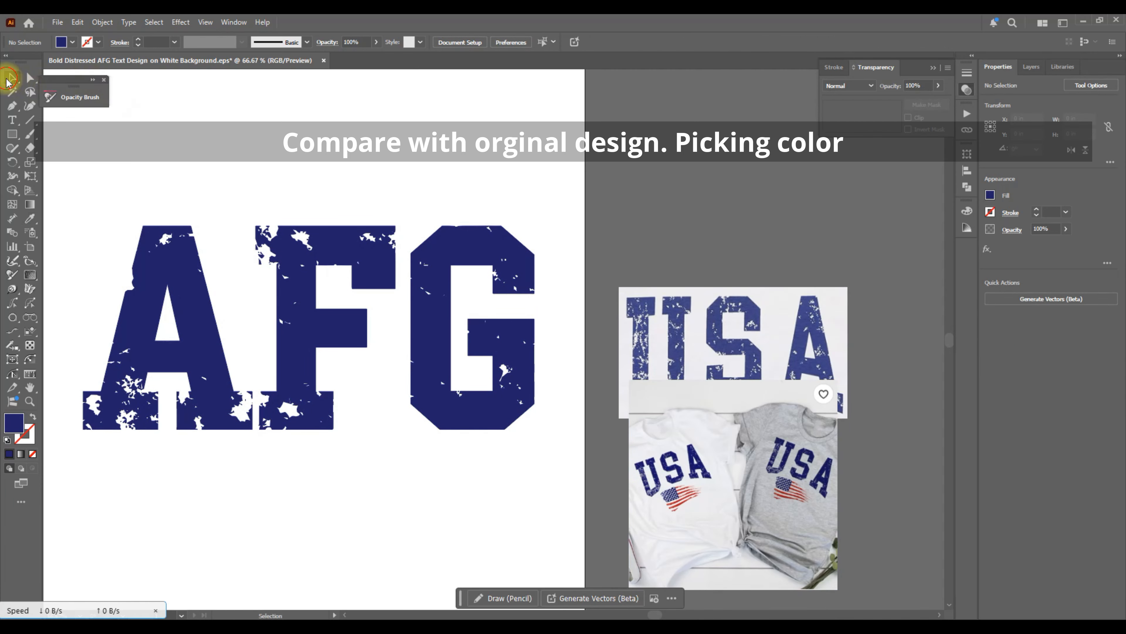
pyautogui.scroll(1, 503, 156)
pyautogui.moveTo(772, 353); pyautogui.dragTo(815, 225)
pyautogui.hscroll(-4, 642, 293)
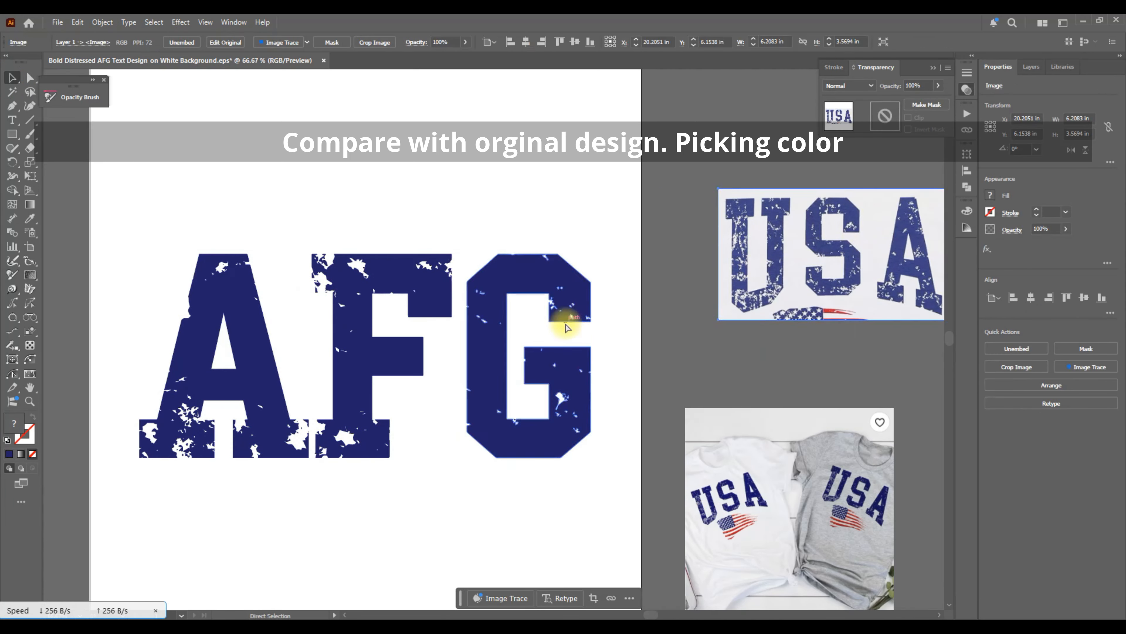
pyautogui.hscroll(2, 782, 310)
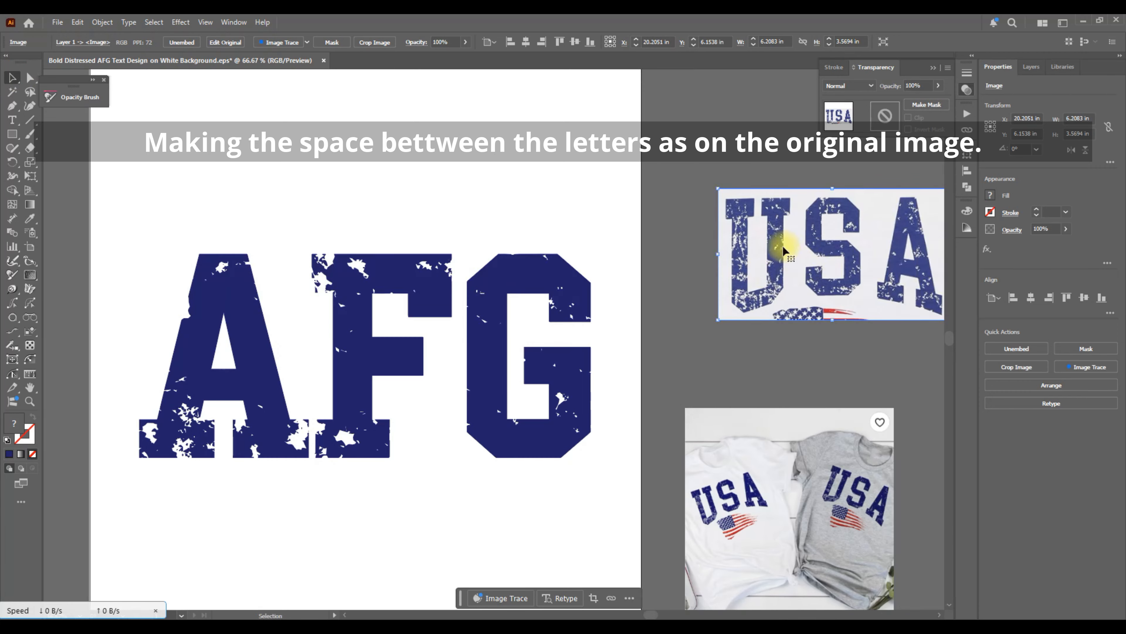
# Ungroup the AFG lettering and group the G and F letters' pieces separately.
pyautogui.click(386, 326)
pyautogui.rightClick(413, 283)
pyautogui.click(450, 430)
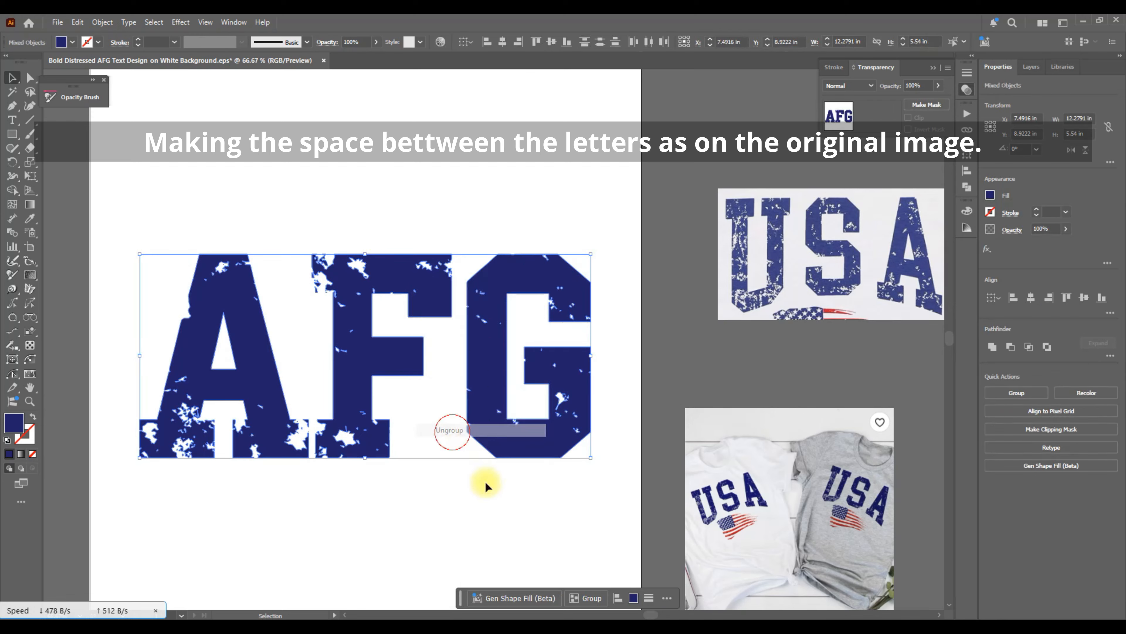
pyautogui.scroll(-1, 480, 474)
pyautogui.moveTo(611, 466); pyautogui.dragTo(458, 181)
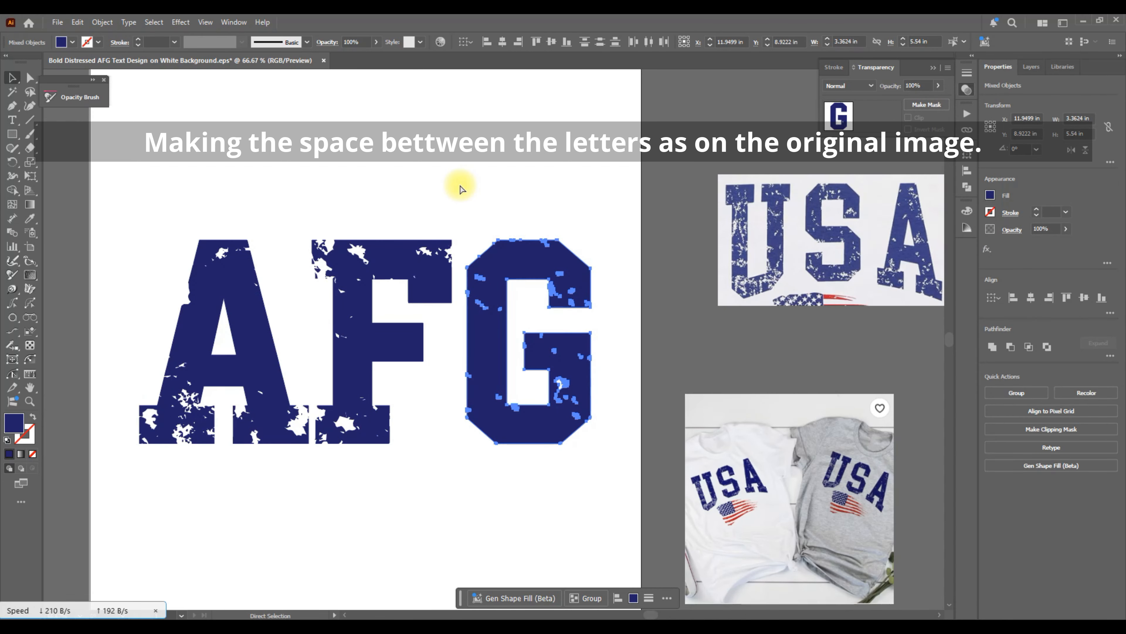
pyautogui.hotkey('ctrl', 'g')
pyautogui.moveTo(461, 488); pyautogui.dragTo(312, 166)
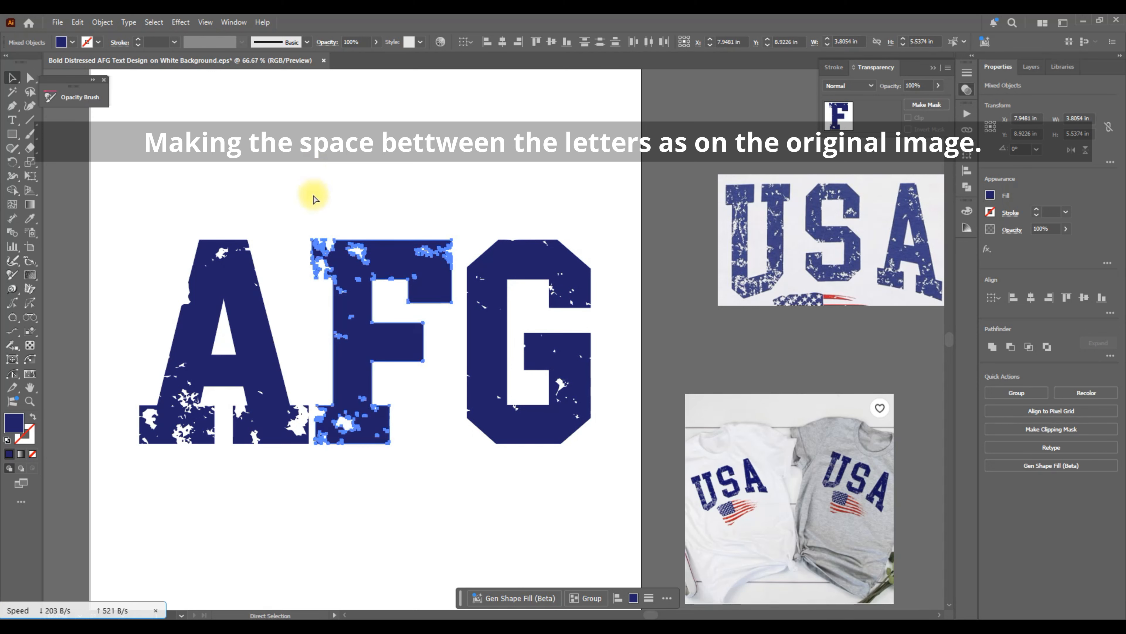
pyautogui.hotkey('ctrl', 'g')
# Select the A letter's pieces and group them.
pyautogui.click(134, 224)
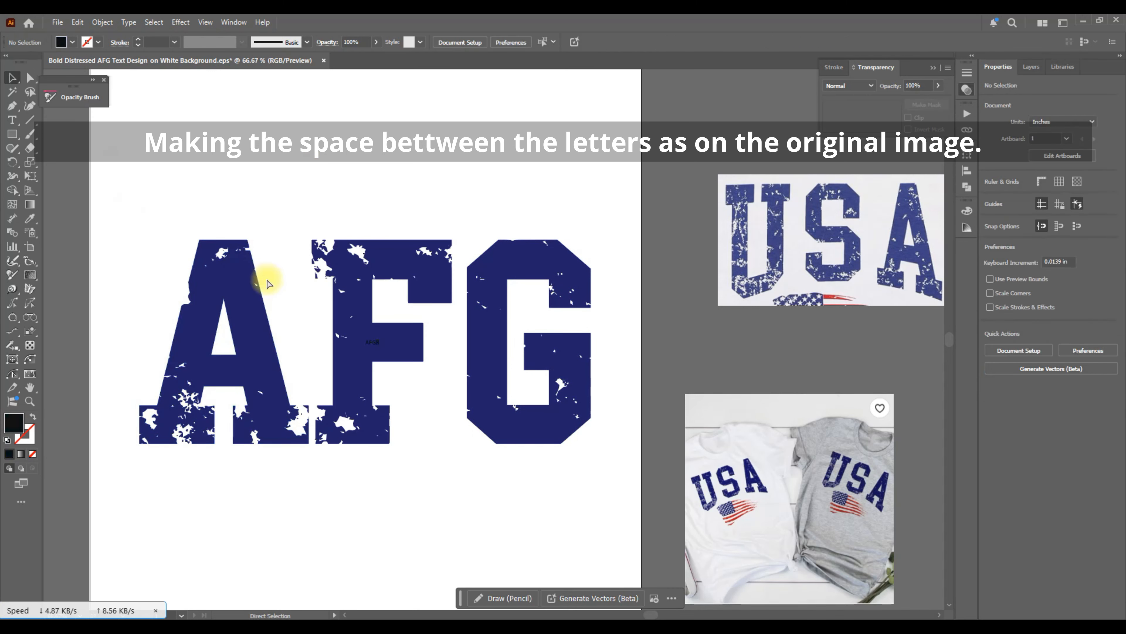
pyautogui.click(375, 341)
pyautogui.moveTo(147, 195); pyautogui.dragTo(106, 178)
pyautogui.click(306, 488)
pyautogui.press('a')
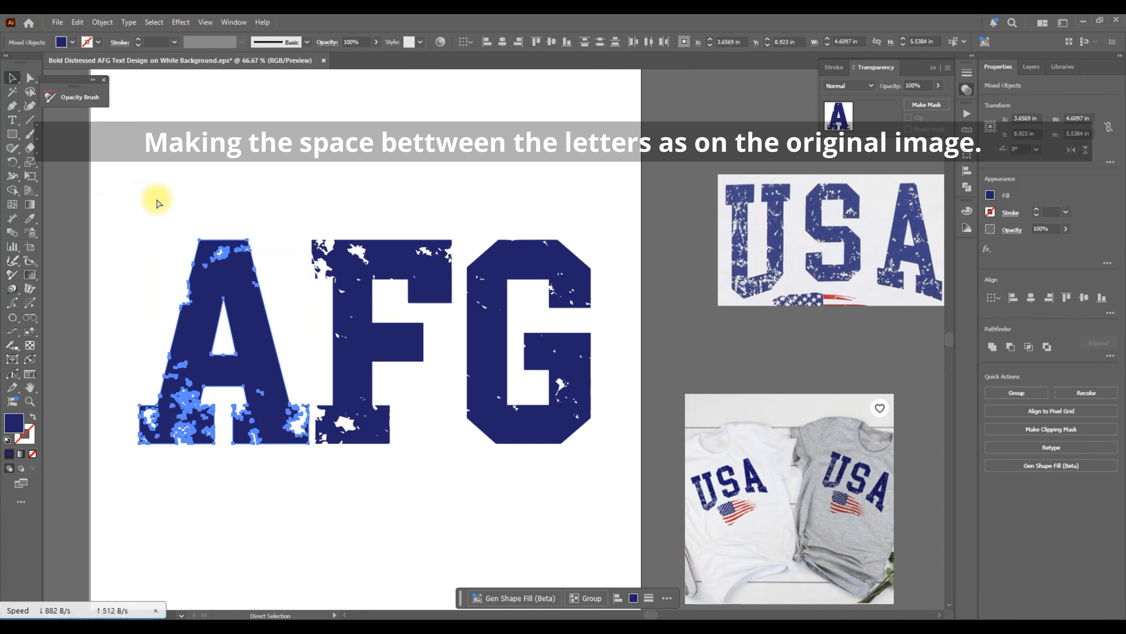
pyautogui.press('v')
# Move the G right to open a gap and distribute the F evenly between A and G.
pyautogui.click(495, 383)
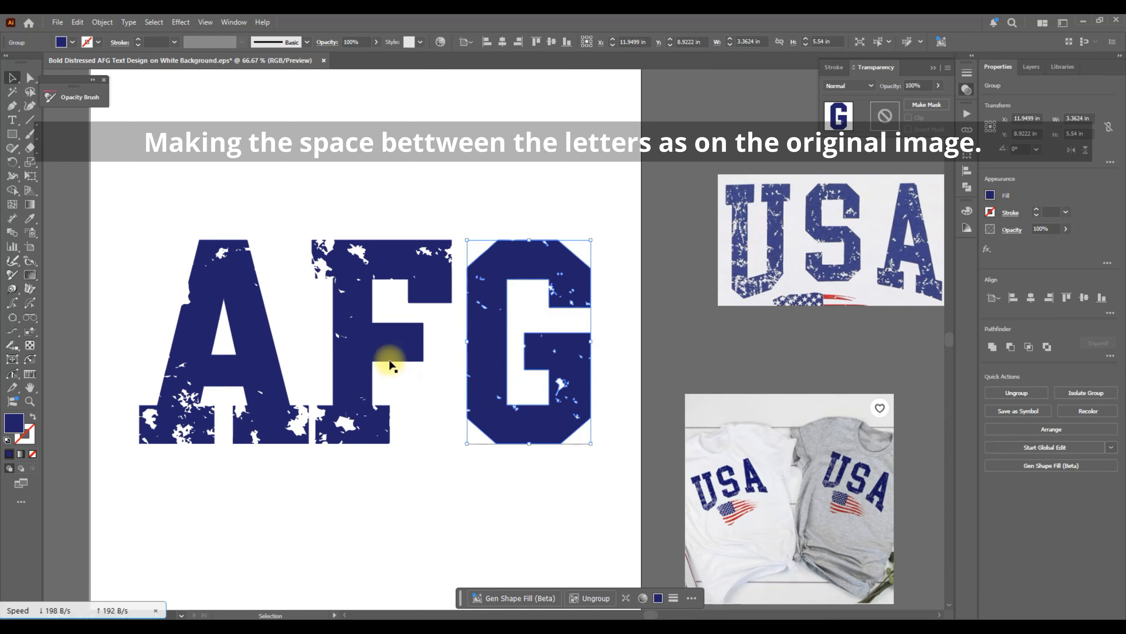
pyautogui.keyDown('shift'); pyautogui.click(359, 347); pyautogui.keyUp('shift')
pyautogui.keyDown('shift'); pyautogui.click(247, 344); pyautogui.keyUp('shift')
pyautogui.click(479, 174)
pyautogui.moveTo(491, 331); pyautogui.dragTo(527, 337)
pyautogui.moveTo(611, 541); pyautogui.dragTo(220, 180)
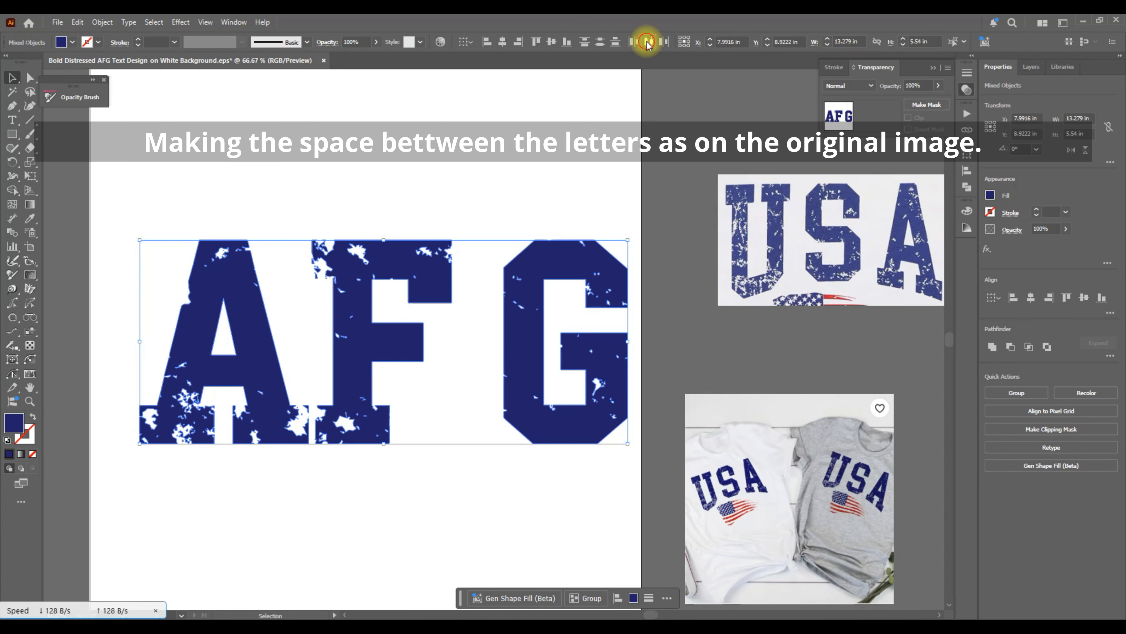
pyautogui.click(648, 42)
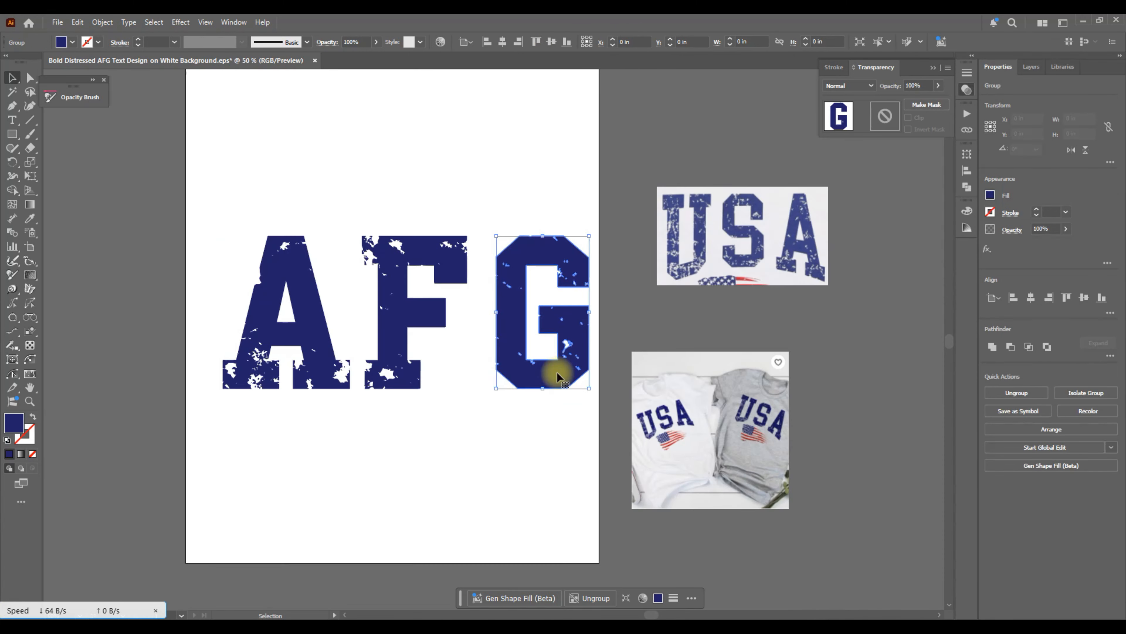
pyautogui.press('Left')
pyautogui.press('Left')
pyautogui.press('Left')
pyautogui.press('Left')
pyautogui.press('Left')
pyautogui.press('Left')
pyautogui.press('Left')
pyautogui.press('Left')
pyautogui.press('Left')
pyautogui.press('Left')
pyautogui.press('Left')
pyautogui.press('Left')
pyautogui.press('Left')
pyautogui.press('Left')
pyautogui.press('Left')
pyautogui.press('Left')
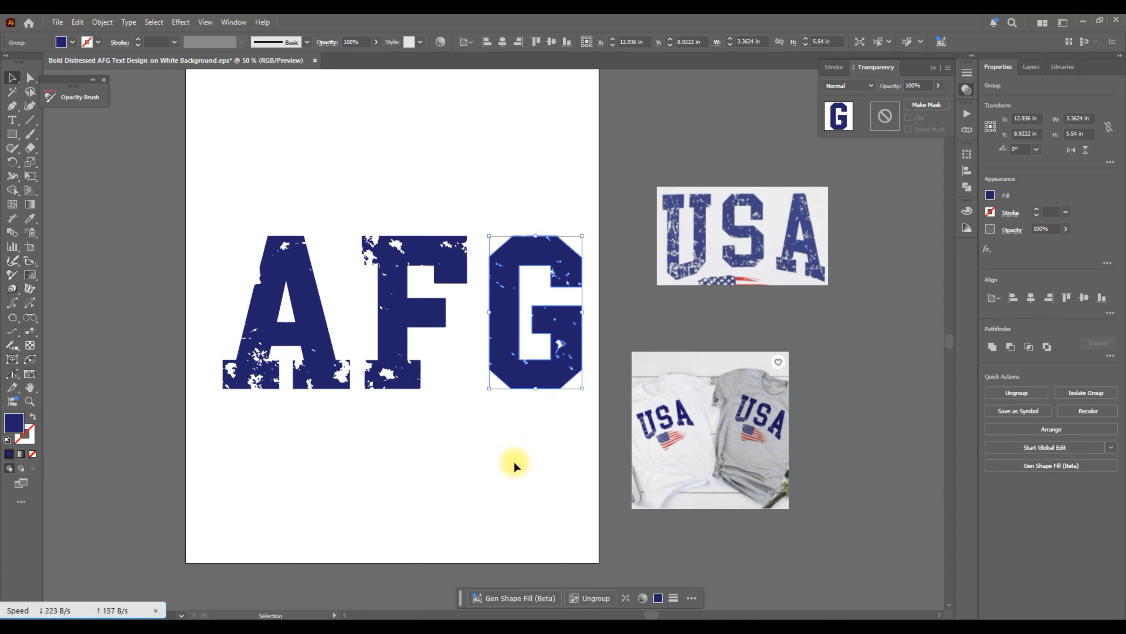
# Fine-tune spacing by shifting the A farther left and the F slightly left, then select all three letters.
pyautogui.moveTo(307, 352); pyautogui.dragTo(288, 340)
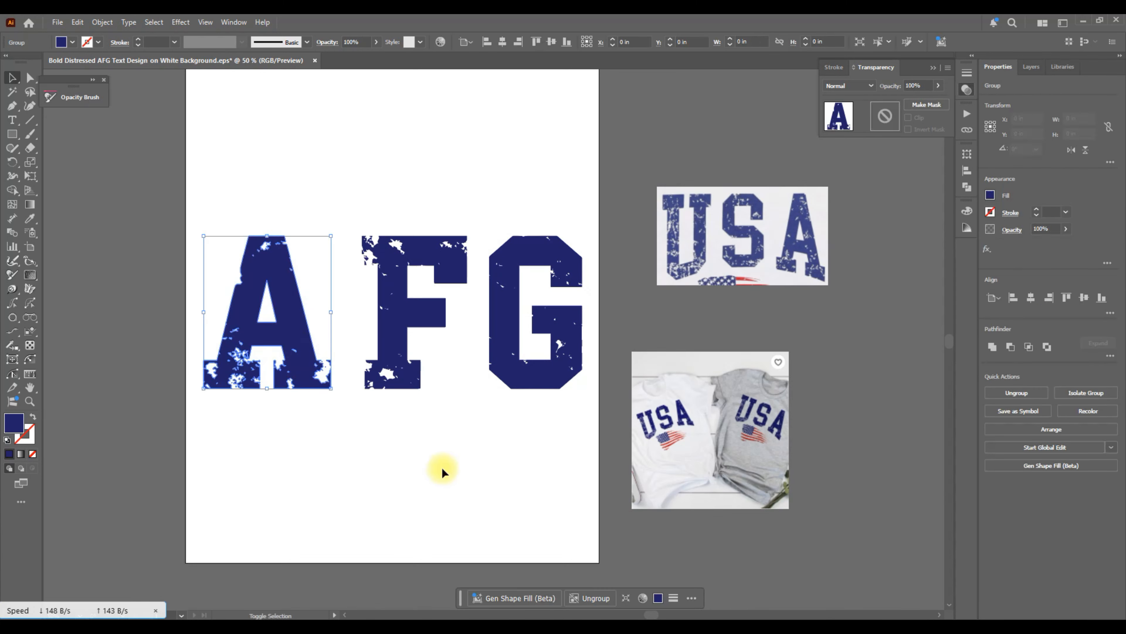
pyautogui.click(397, 373)
pyautogui.moveTo(404, 375); pyautogui.dragTo(398, 375)
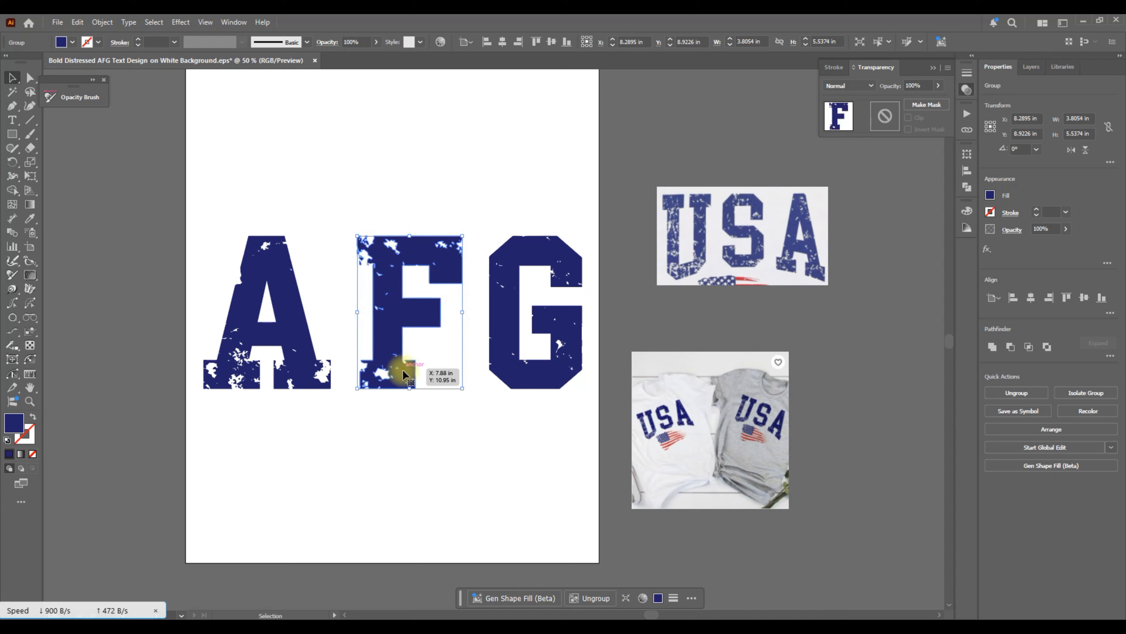
pyautogui.click(533, 465)
pyautogui.moveTo(585, 450); pyautogui.dragTo(227, 188)
pyautogui.hotkey('ctrl', 'g')
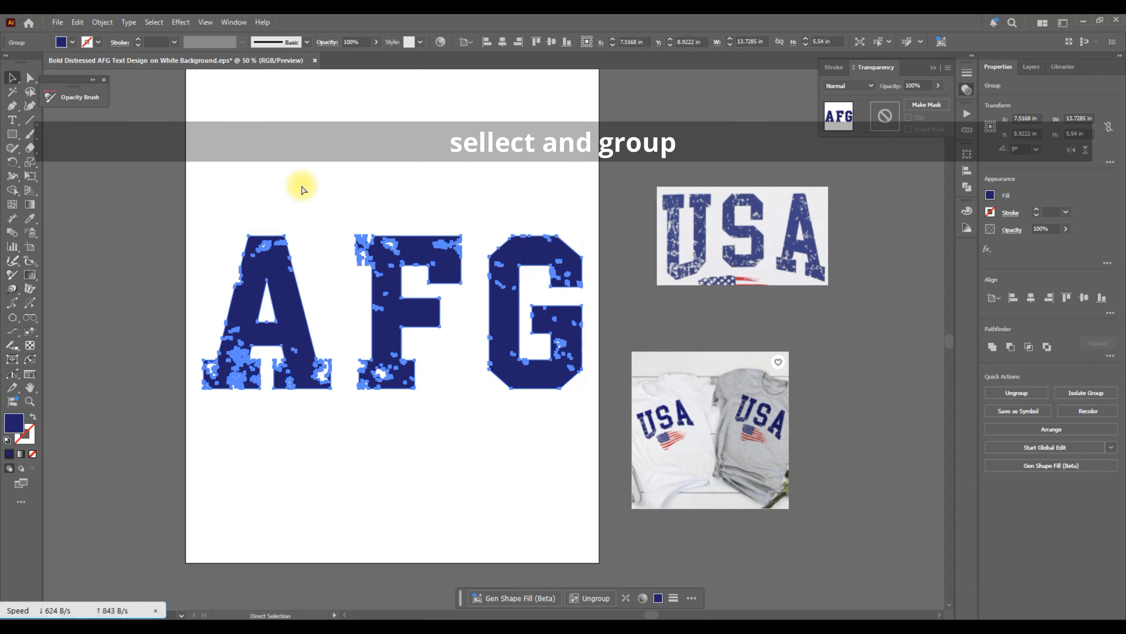
pyautogui.click(348, 173)
pyautogui.click(396, 259)
pyautogui.doubleClick(388, 251)
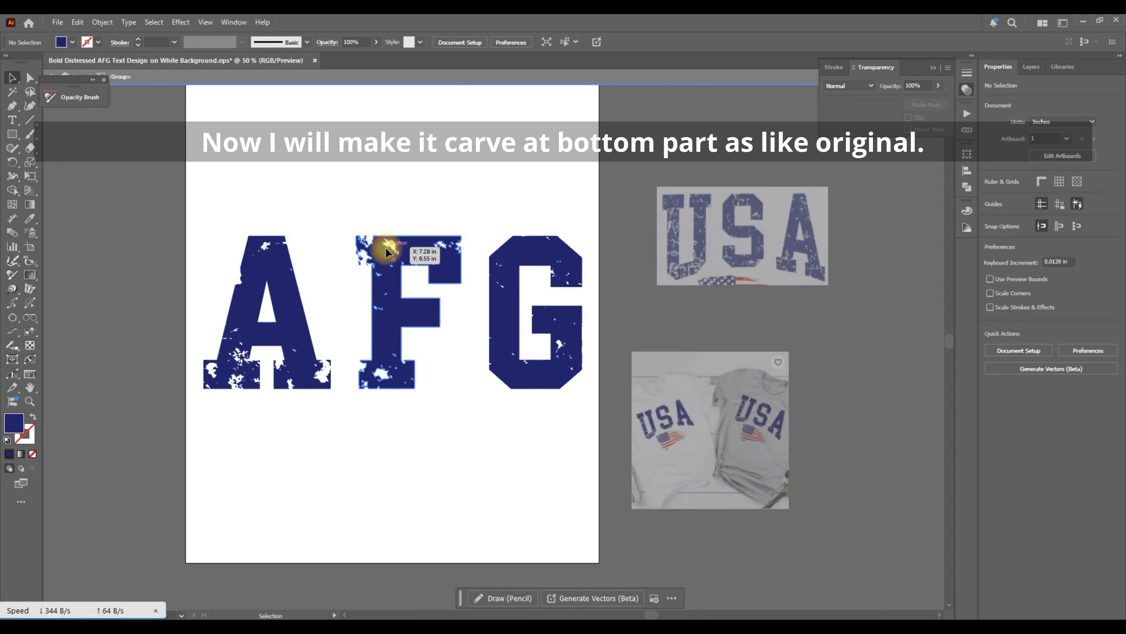
pyautogui.click(575, 77)
pyautogui.click(504, 251)
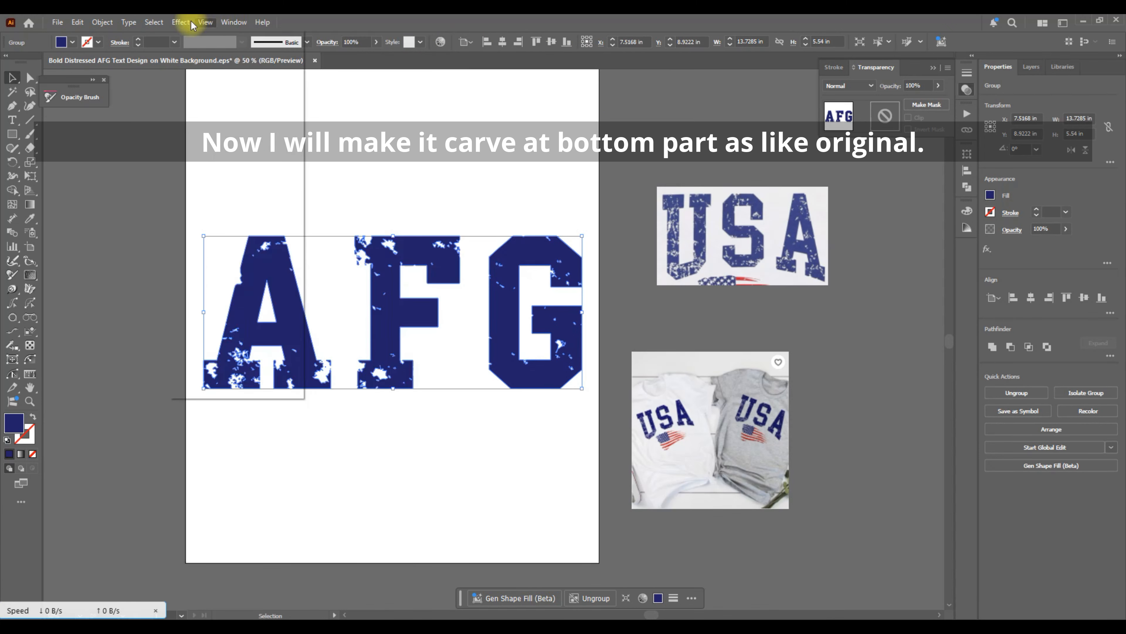
# Apply Effect > Warp > Arc to the lettering, with Style set to Arc Lower and Bend reduced to a slight curve.
pyautogui.click(180, 22)
pyautogui.click(212, 173)
pyautogui.click(345, 173)
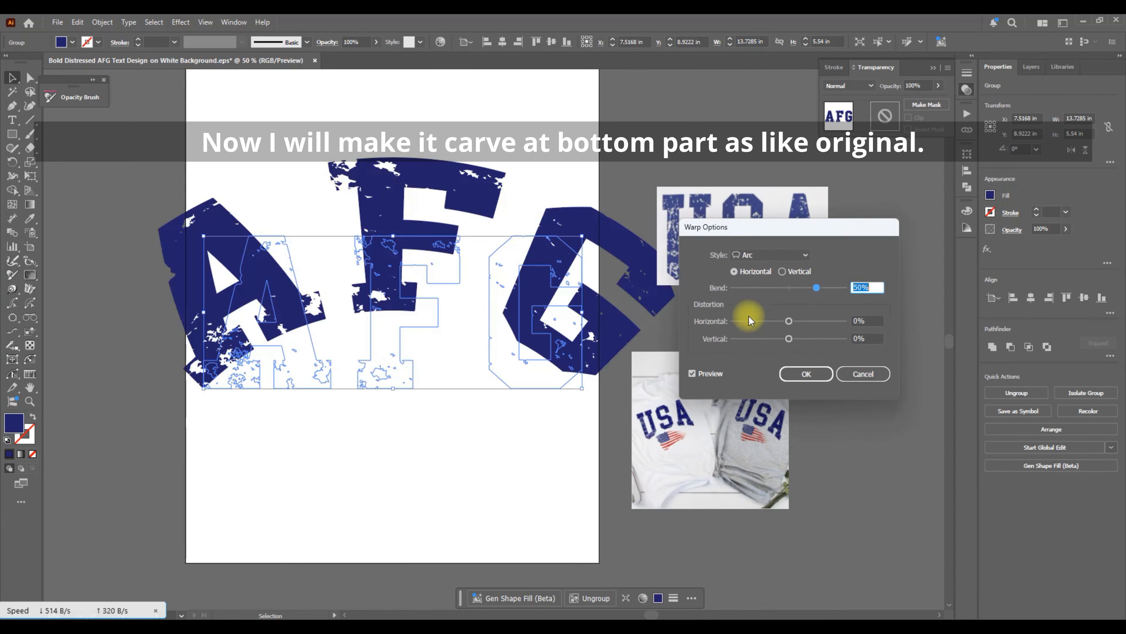
pyautogui.click(759, 255)
pyautogui.click(767, 281)
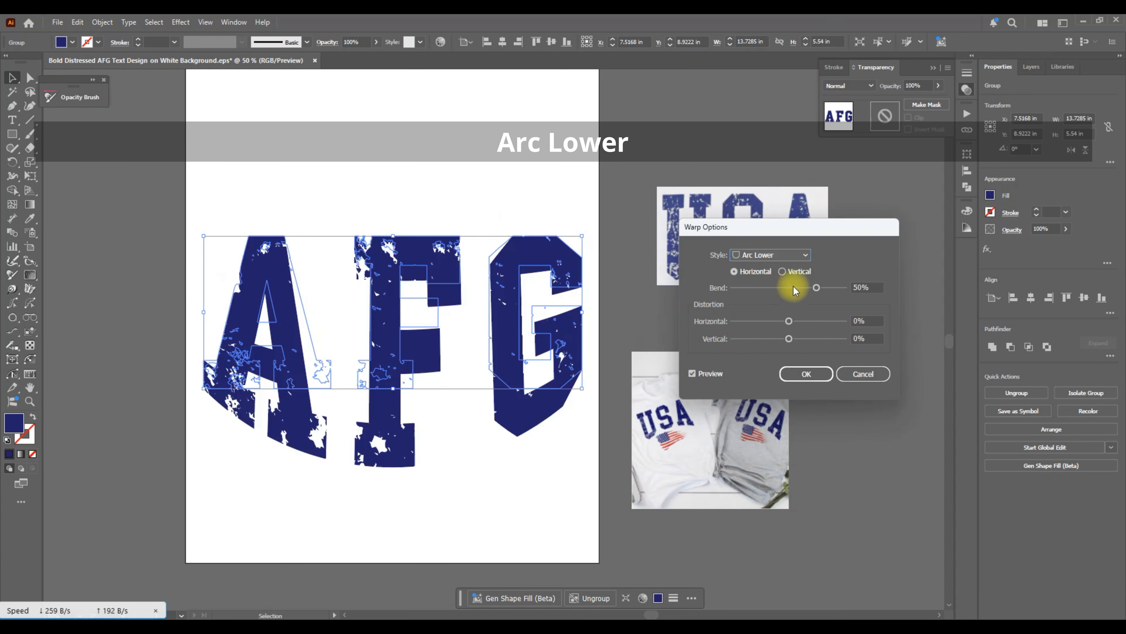
pyautogui.moveTo(788, 291); pyautogui.dragTo(780, 289)
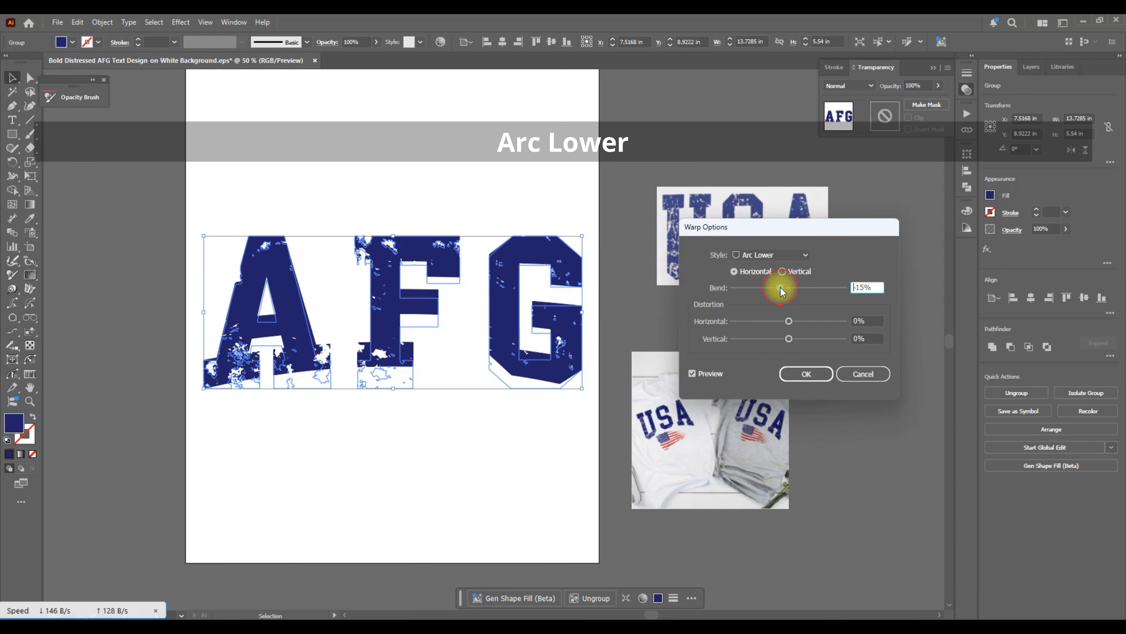
pyautogui.press('Return')
pyautogui.click(535, 152)
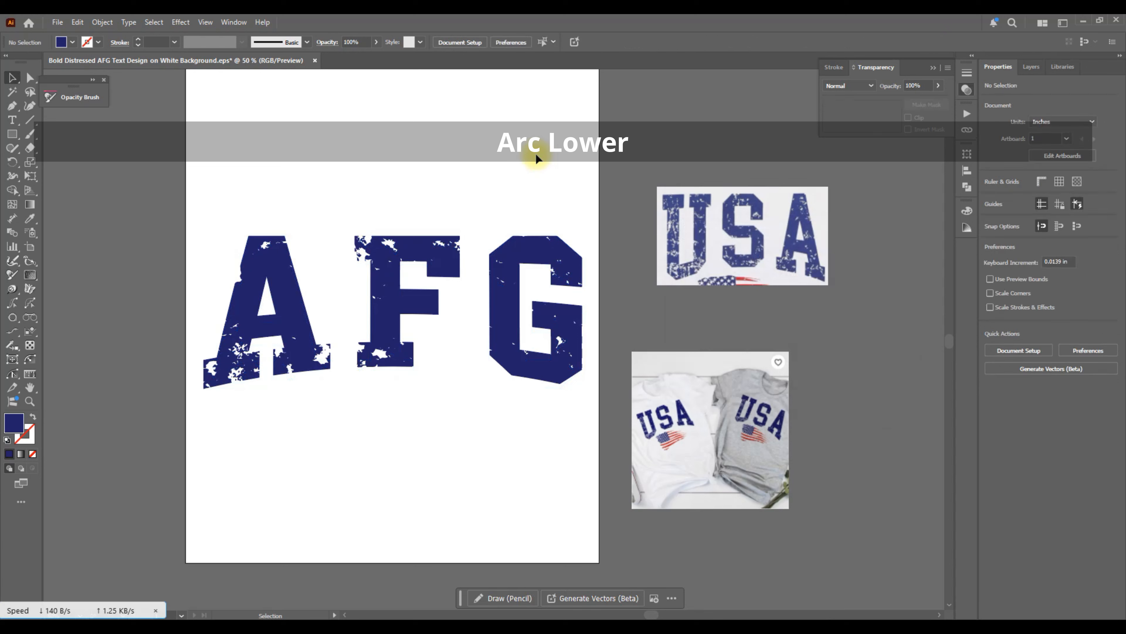
pyautogui.hscroll(1, 535, 152)
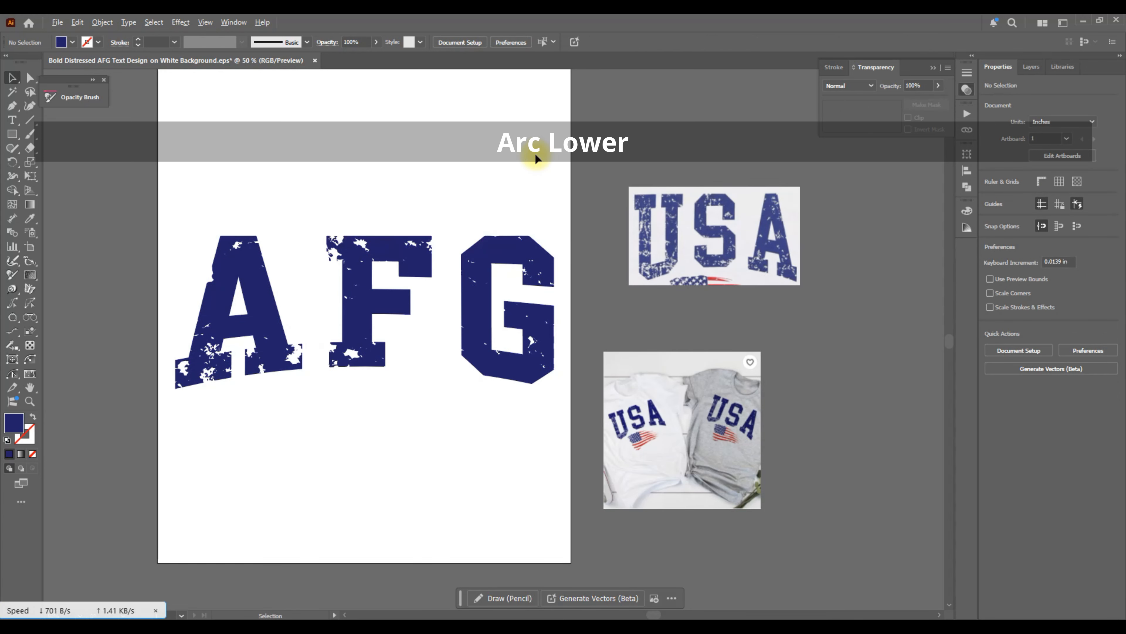
pyautogui.scroll(-1, 535, 152)
pyautogui.scroll(1, 327, 195)
pyautogui.hscroll(2, 474, 189)
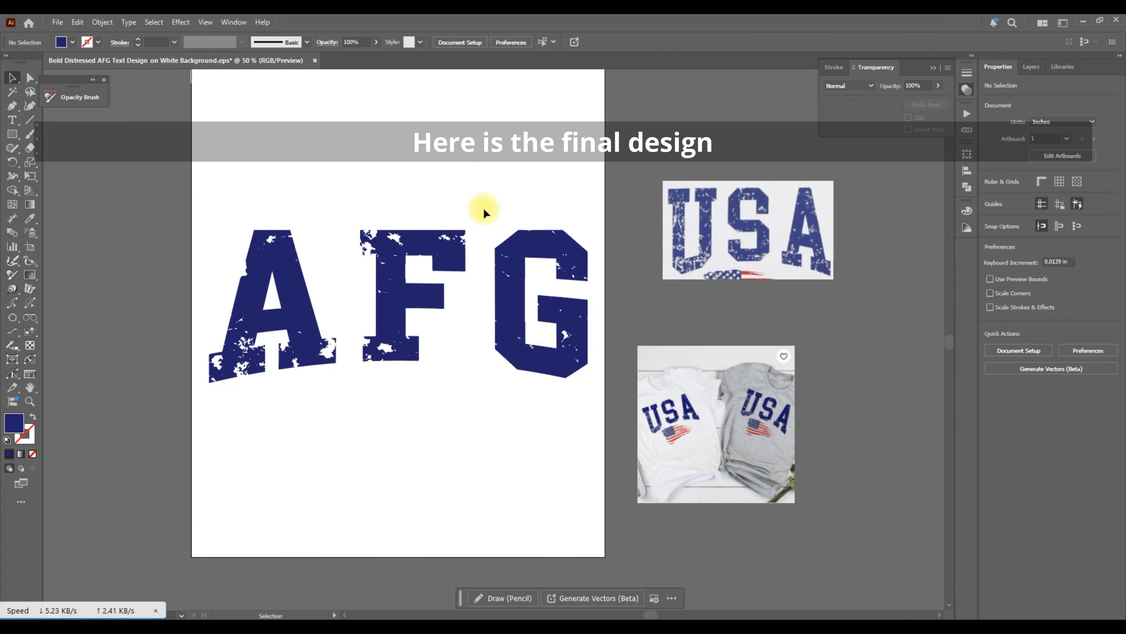